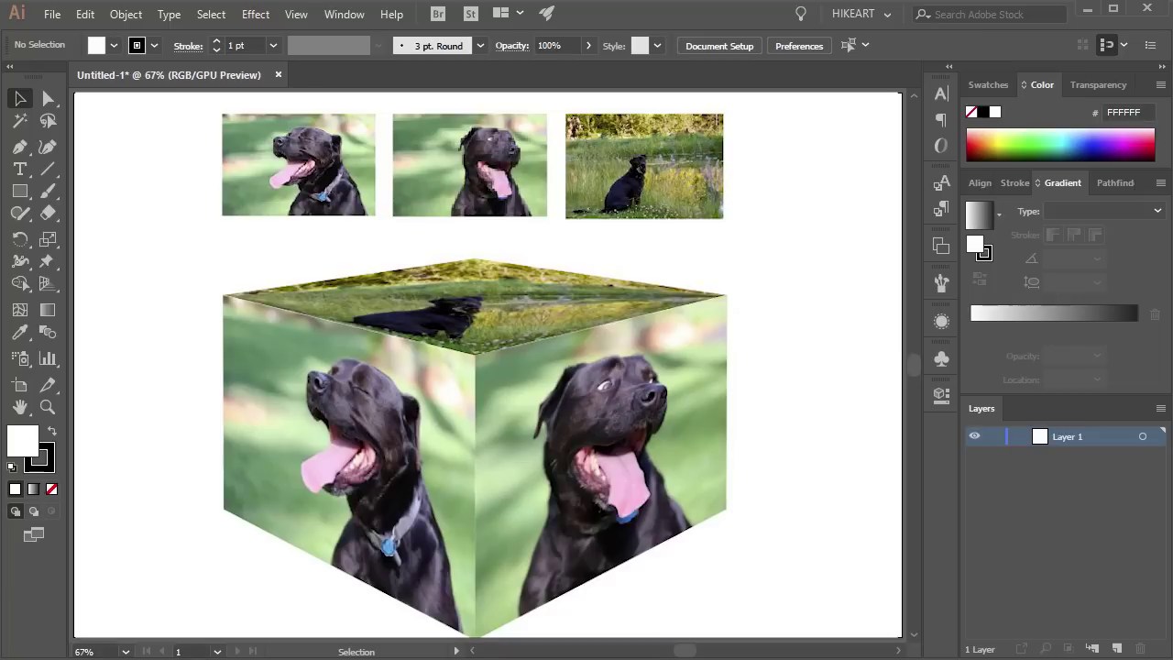
Start a new blank Illustrator document, Untitled-1.
key(ctrl+shift+i)
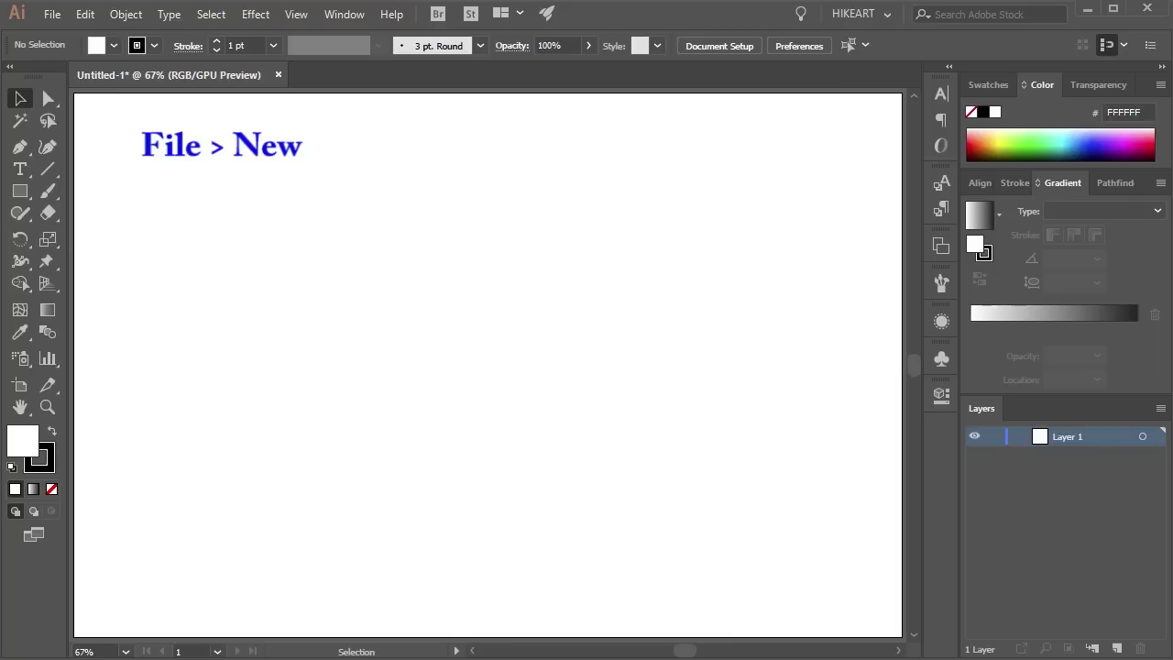
Show the two-point perspective grid, shorten its walls, resize its cells and shade the ground plane.
click(45, 286)
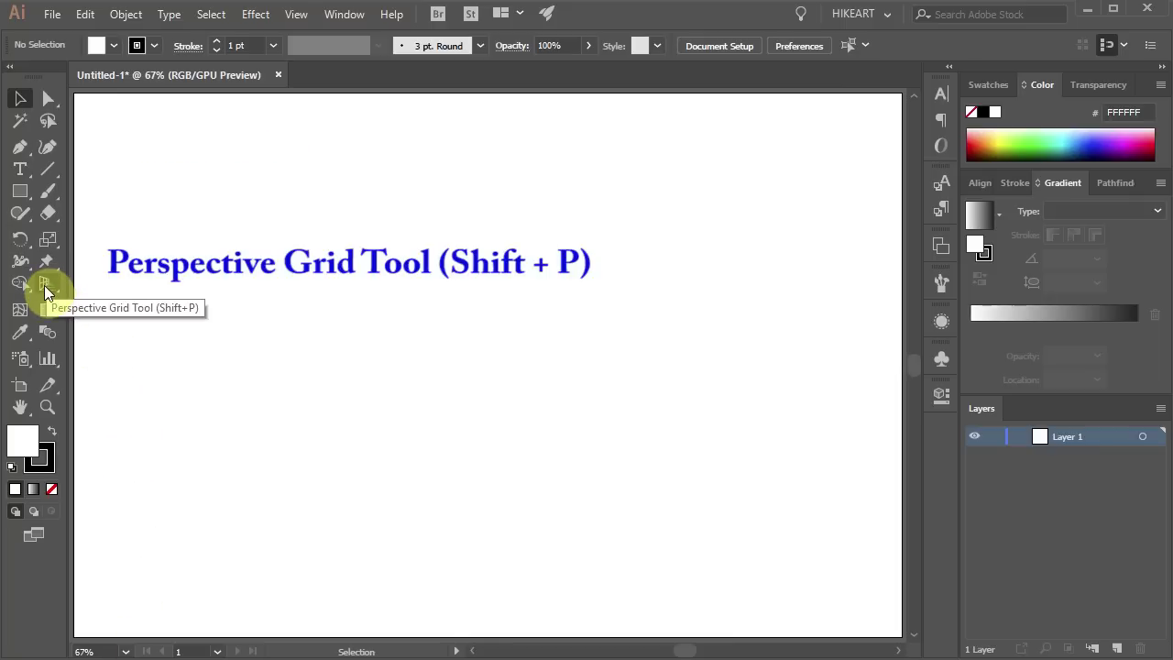
key(shift+p)
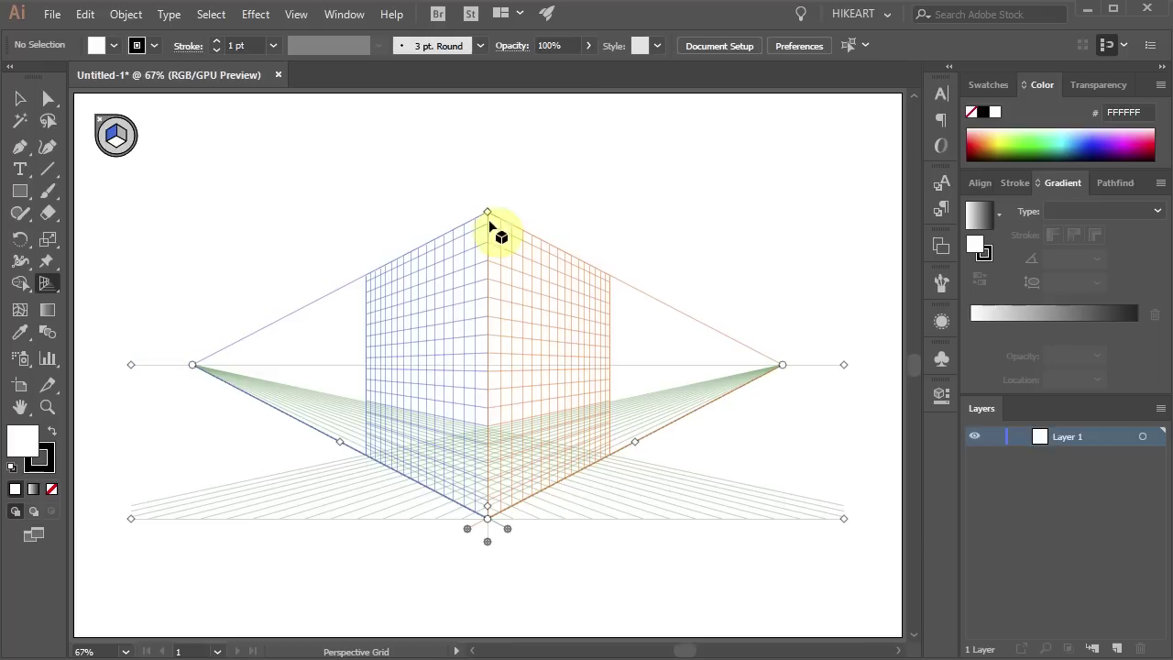
drag(488, 213, 503, 423)
drag(489, 504, 489, 501)
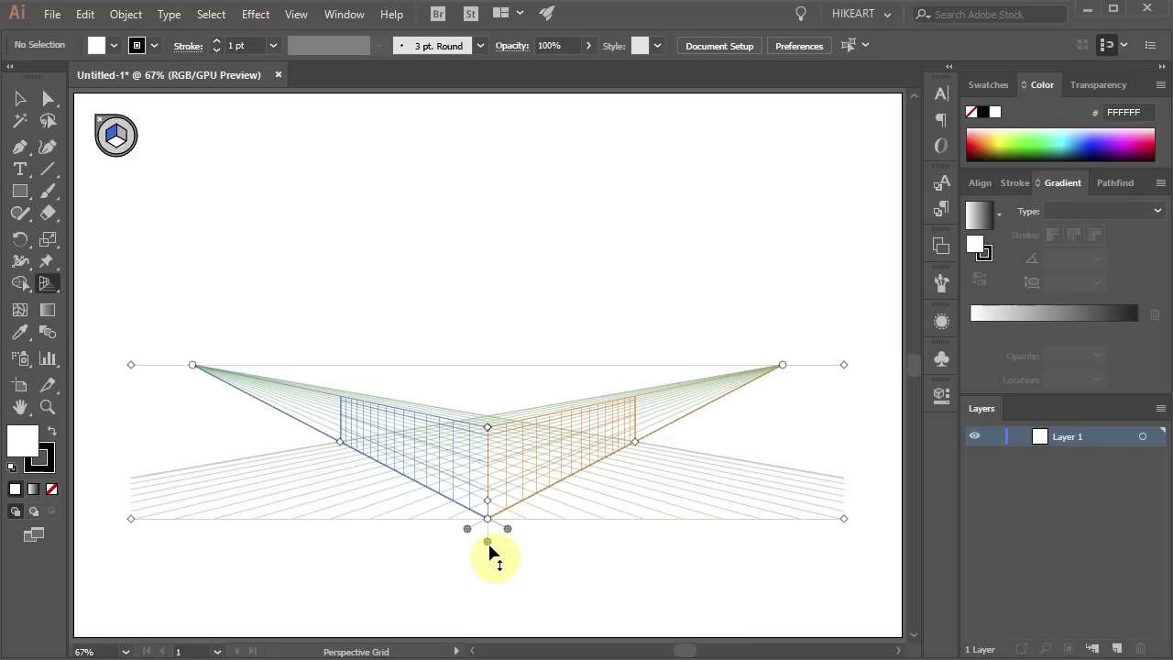
key(alt)
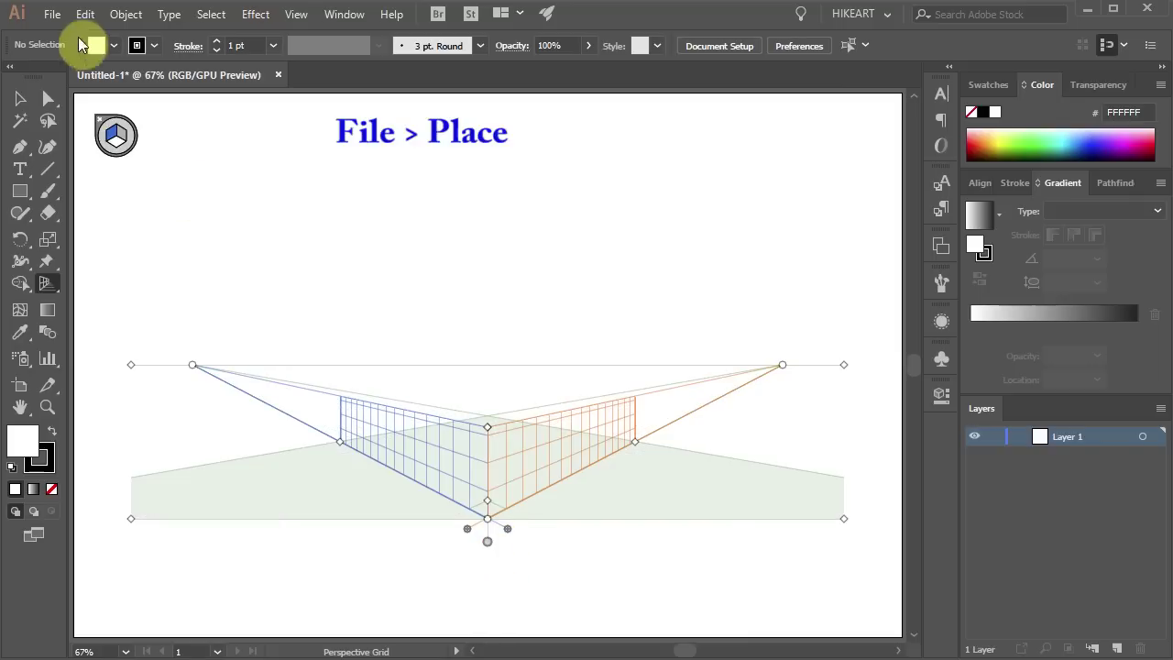
Place IMG_0670.jpg as a small linked image just above the grid's horizon line.
click(52, 14)
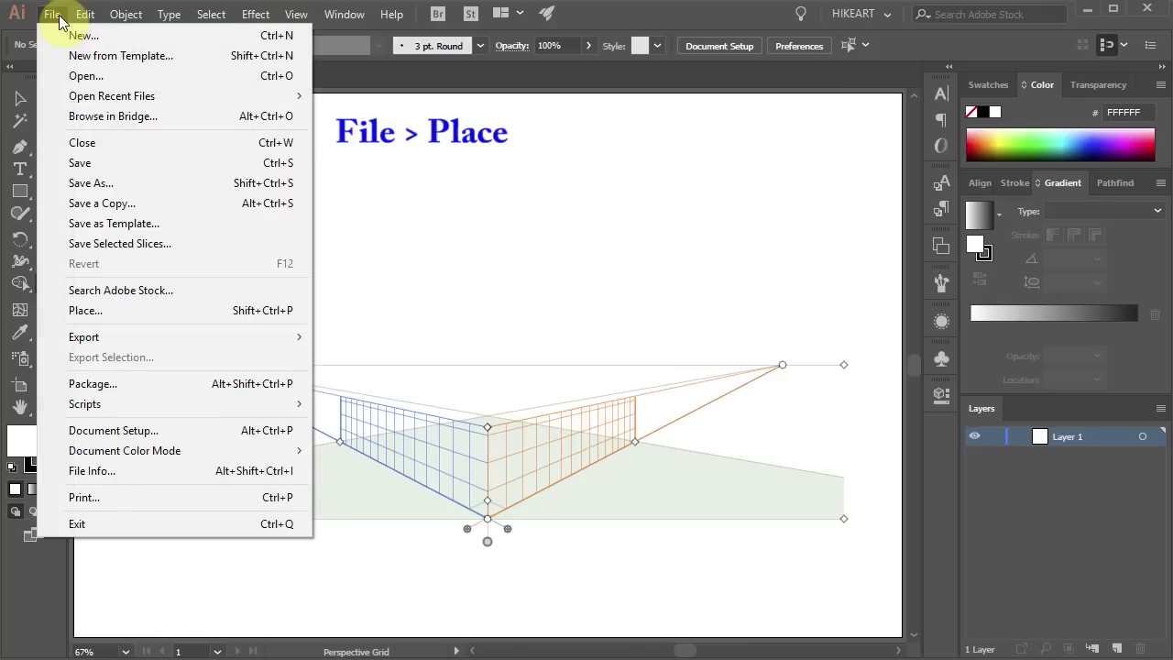
click(167, 310)
click(285, 286)
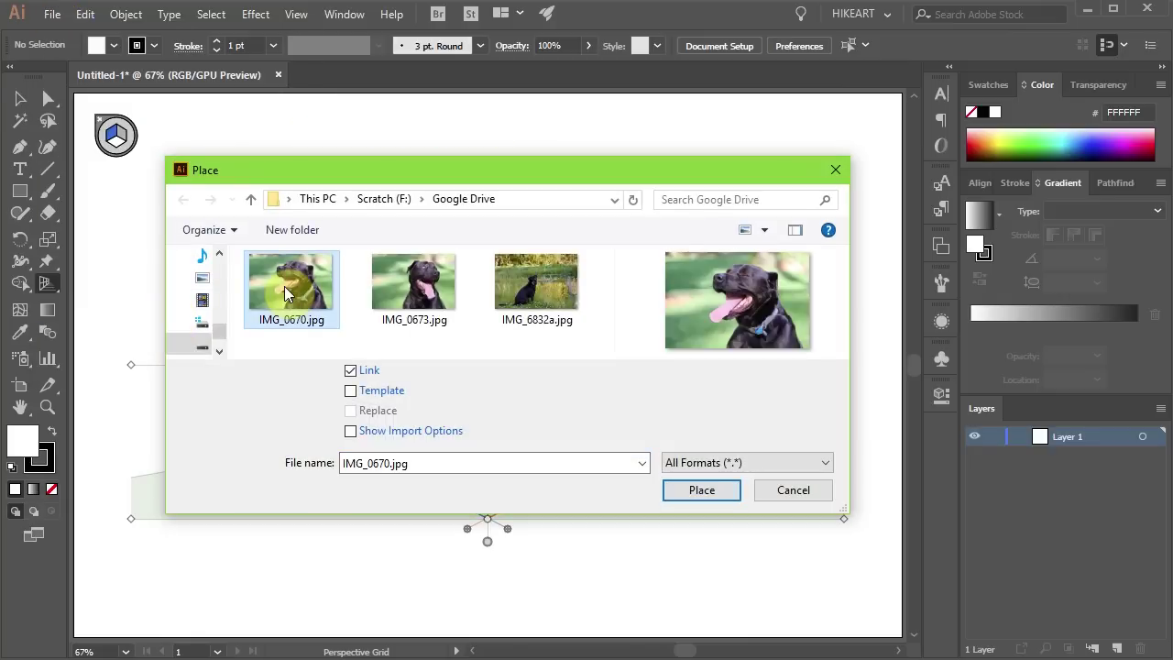
click(701, 491)
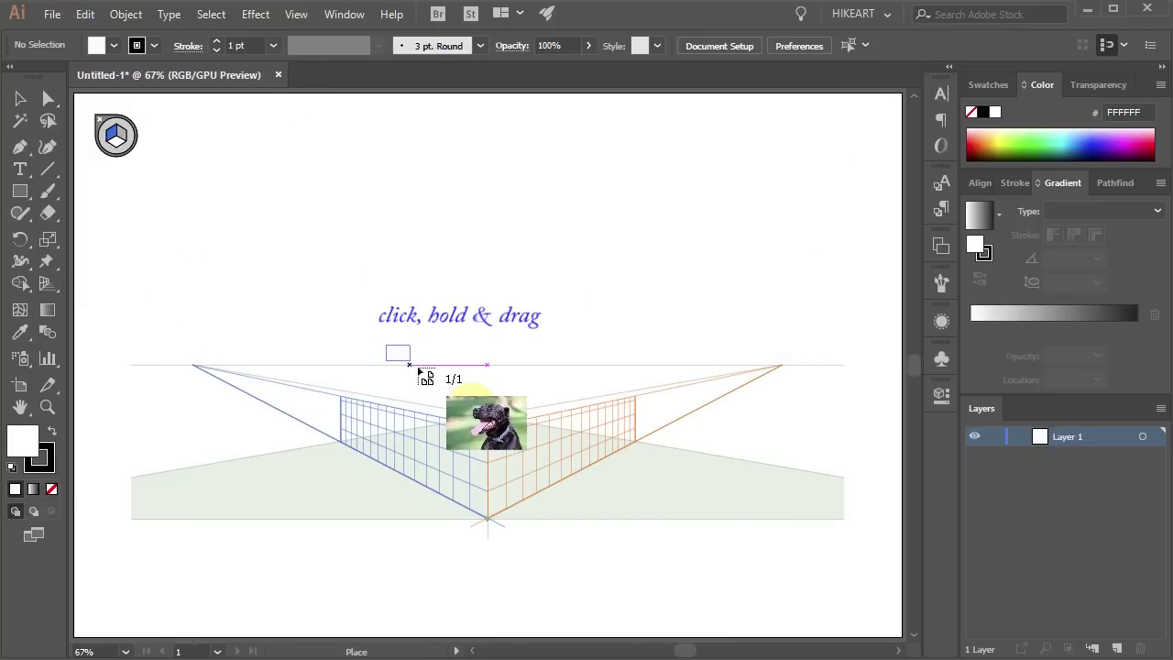
drag(419, 370, 450, 395)
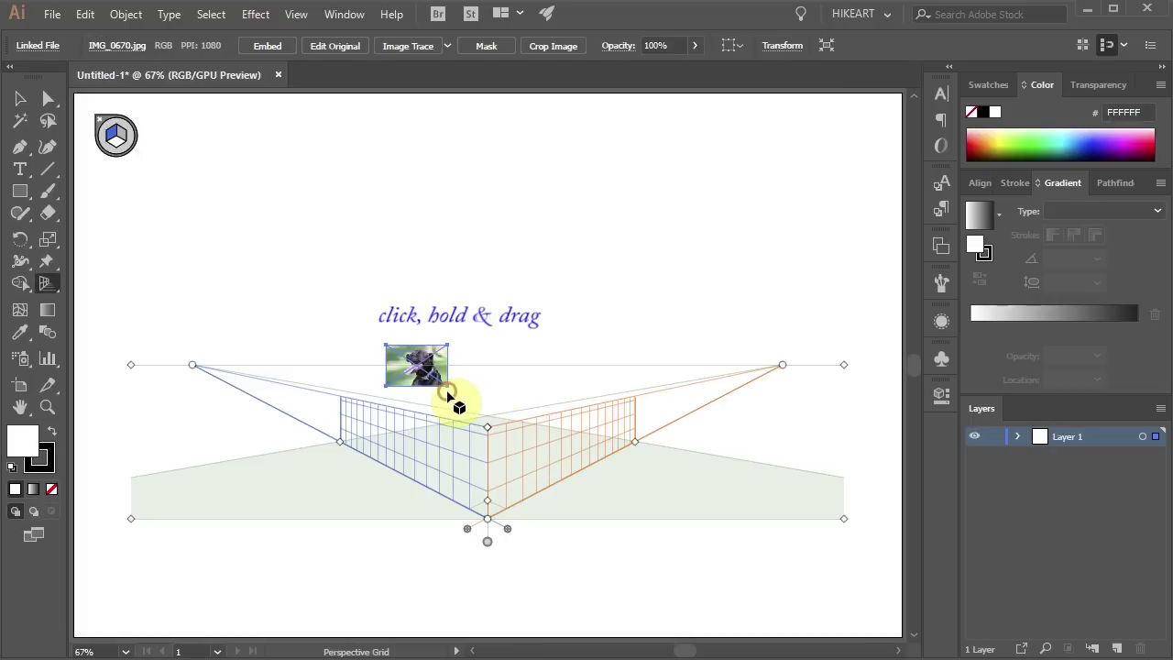
Place IMG_0673.jpg and IMG_6832a.jpg in a row beside the first photo.
click(52, 14)
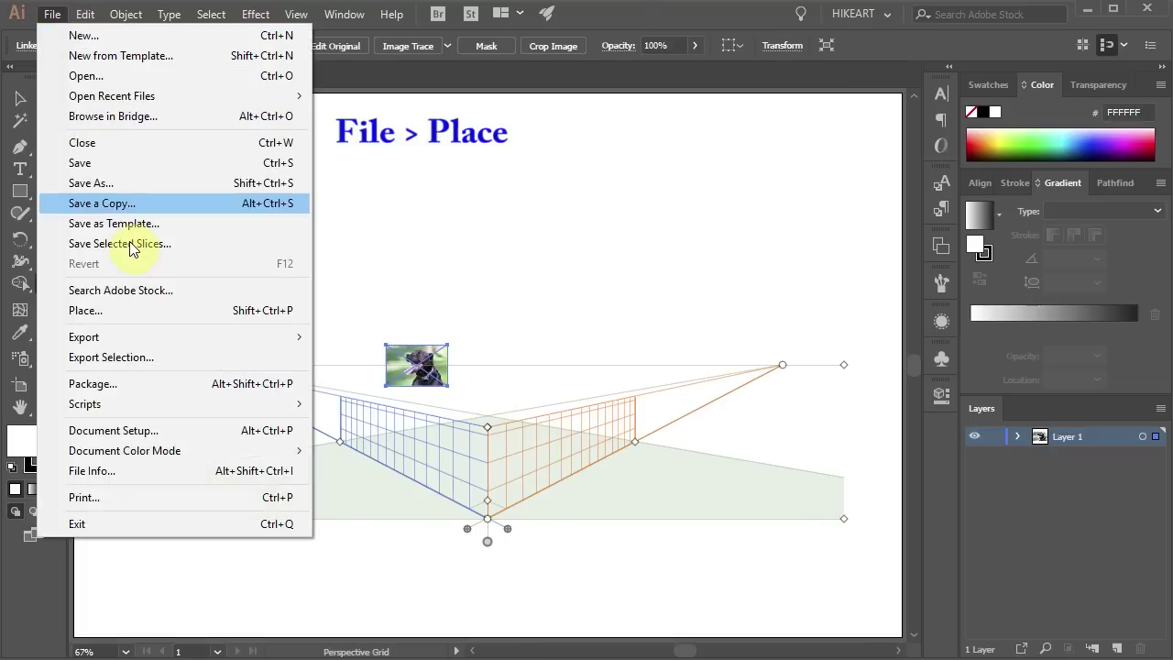
click(144, 311)
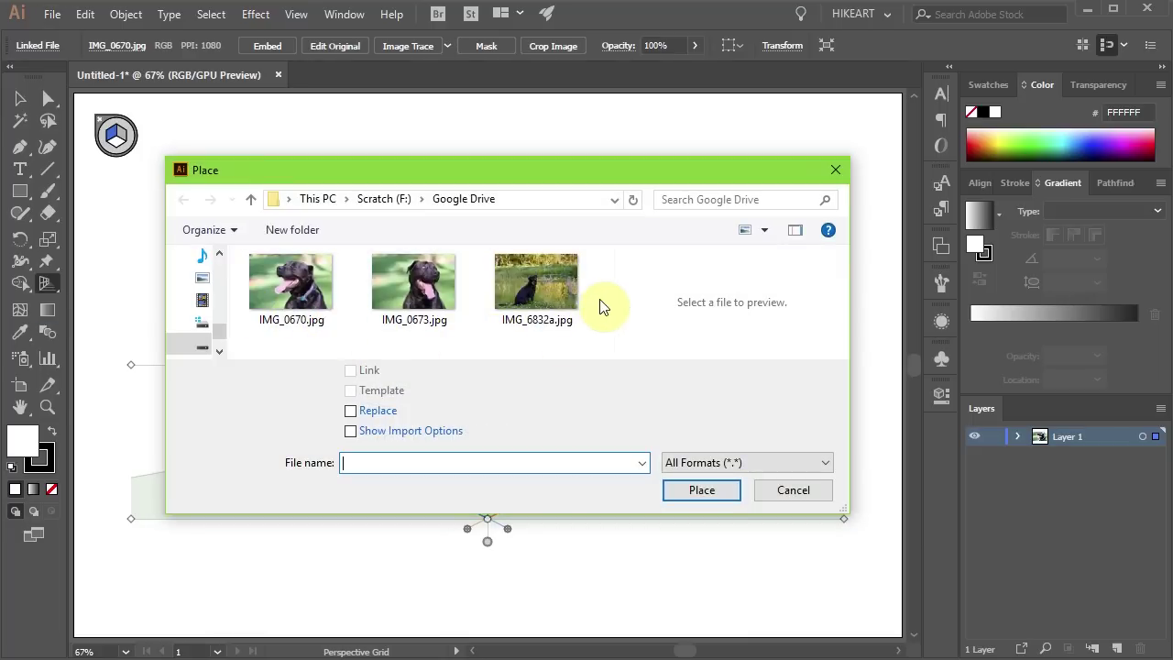
drag(601, 298, 416, 268)
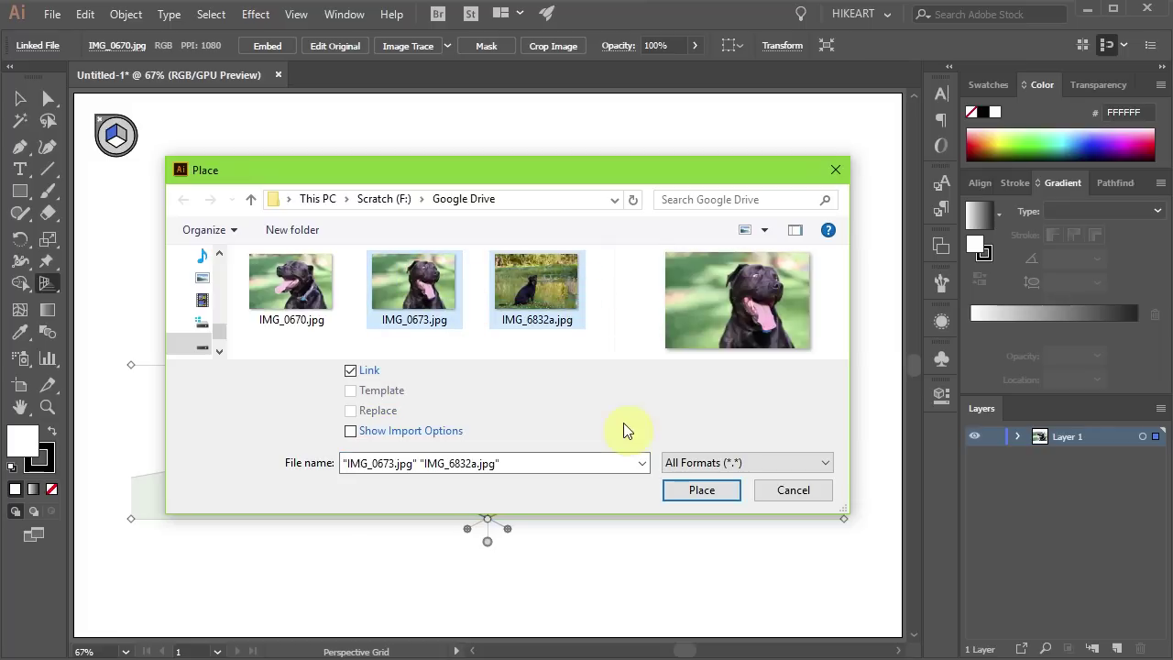
click(676, 487)
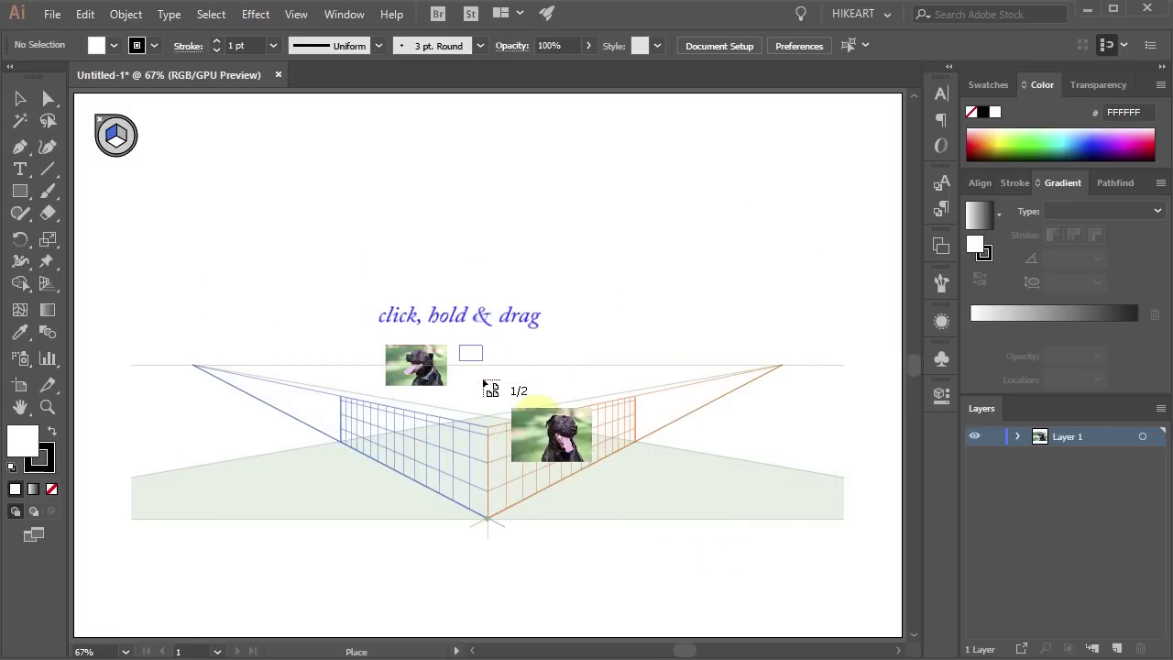
drag(459, 386, 534, 347)
click(606, 419)
key(z)
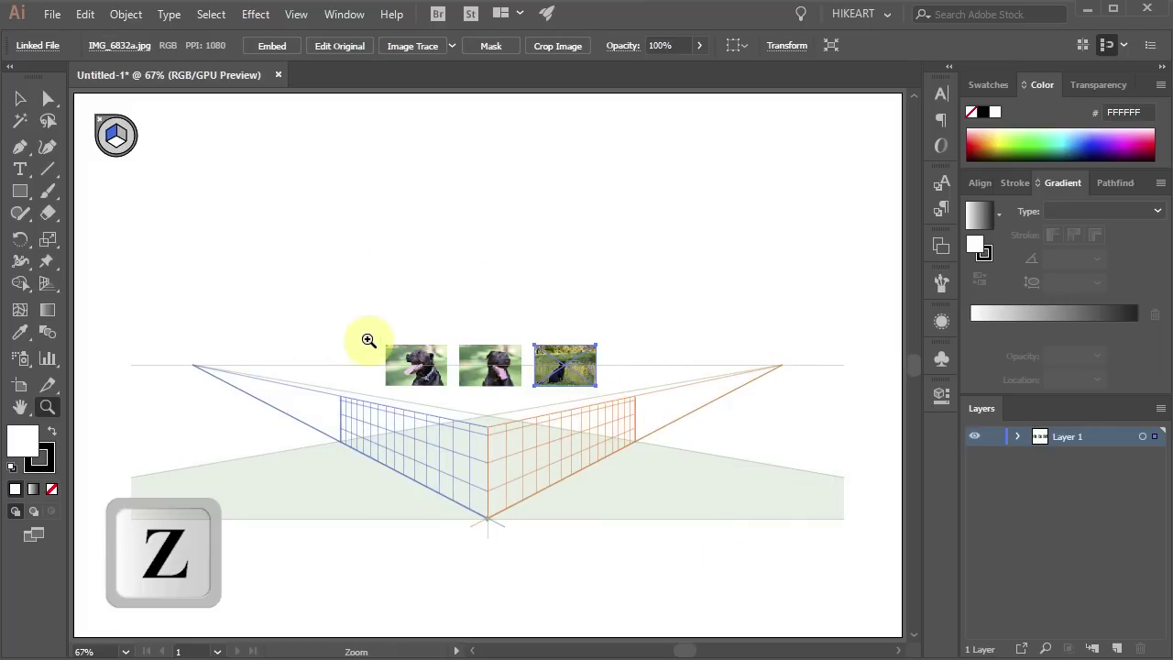
drag(369, 338, 614, 542)
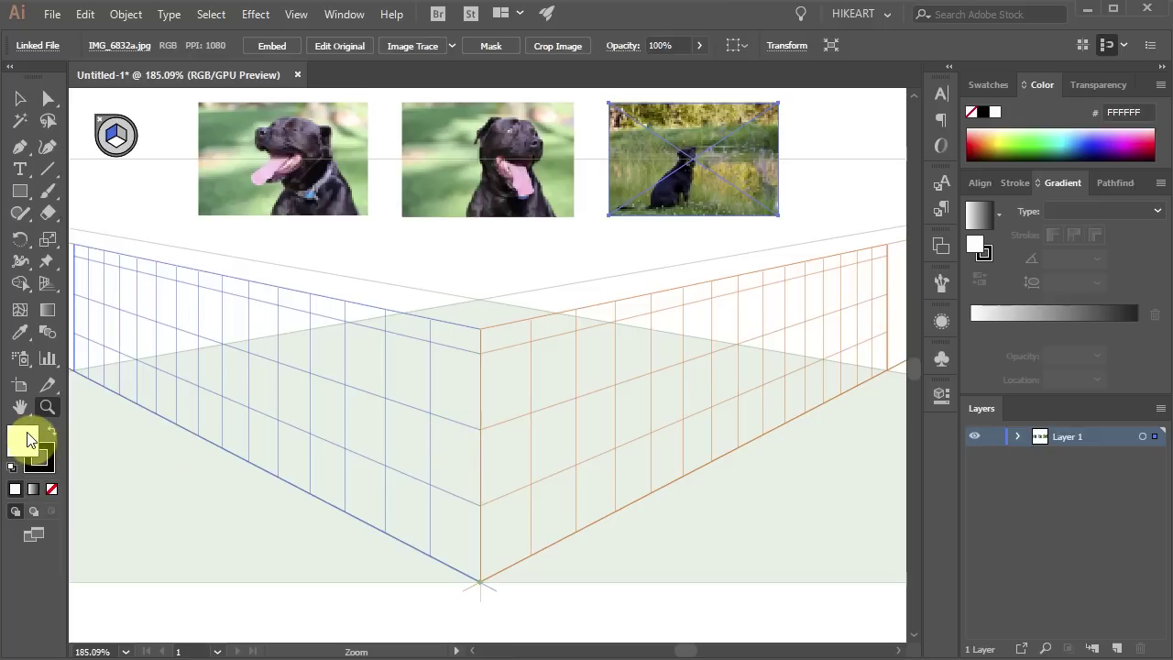
Set fill to yellow FFF728 with no stroke and make the left grid plane active.
click(1000, 139)
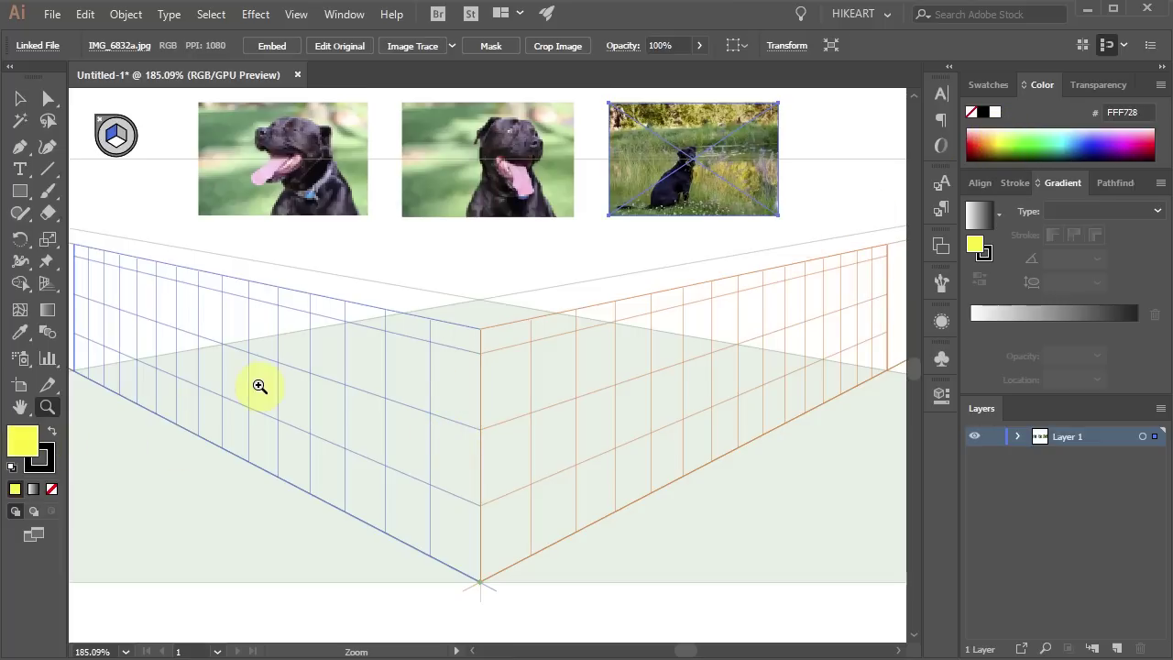
click(50, 468)
click(51, 488)
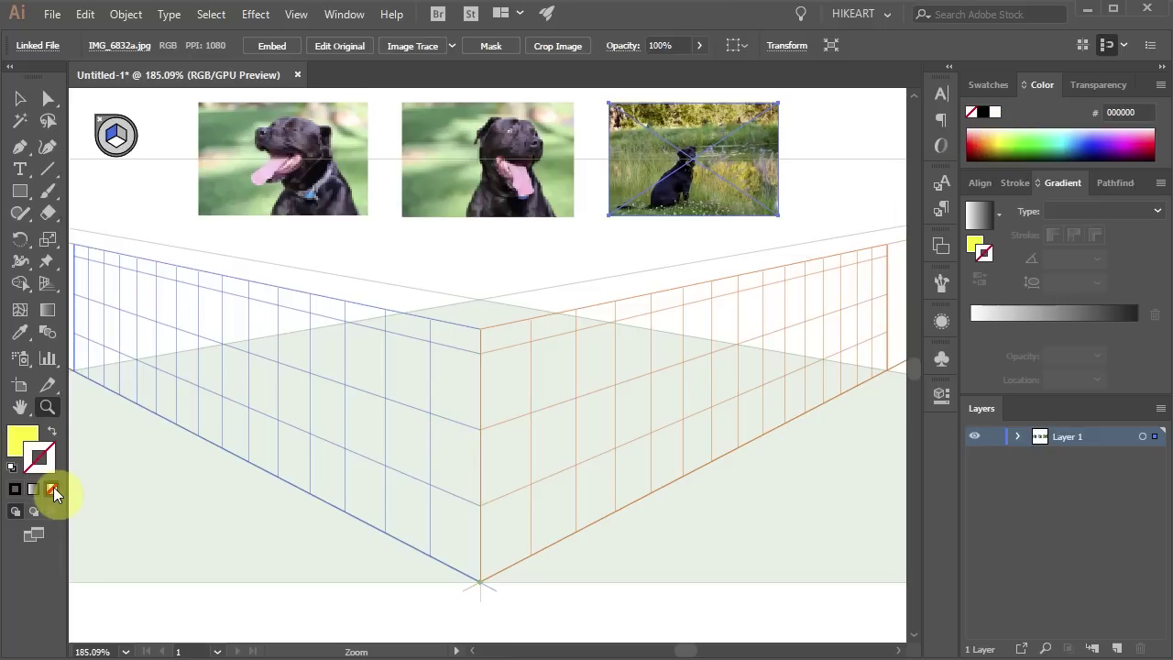
click(29, 452)
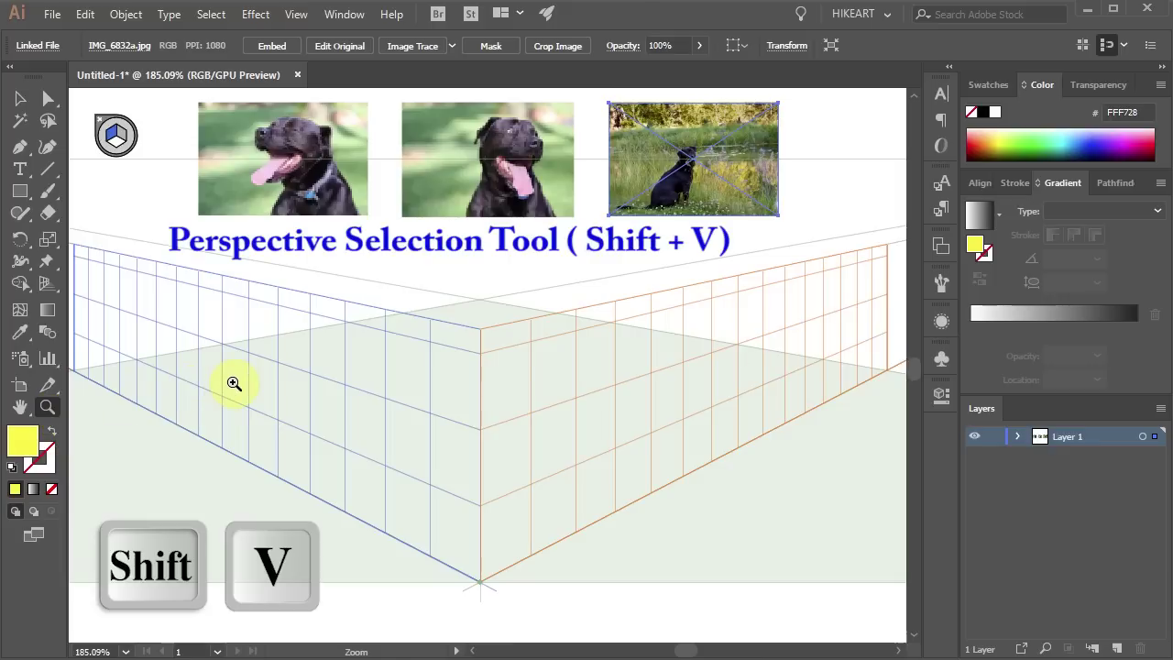
key(shift+v)
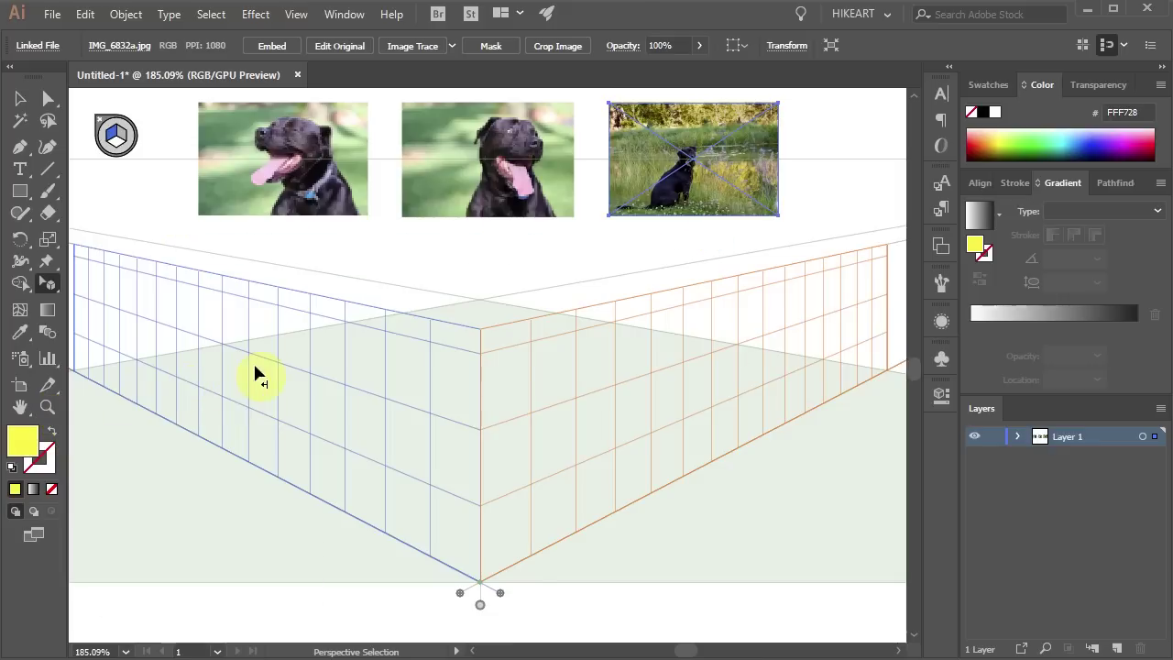
key(1)
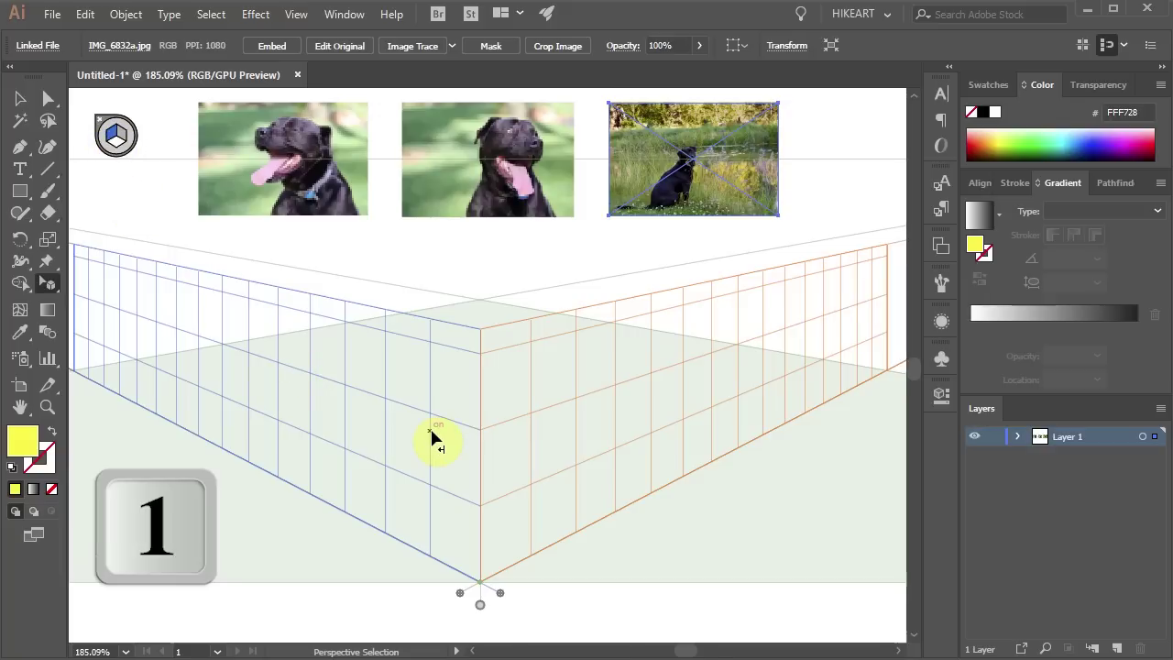
Draw a yellow rectangle on the left grid plane, snapped to the grid's front corner.
key(m)
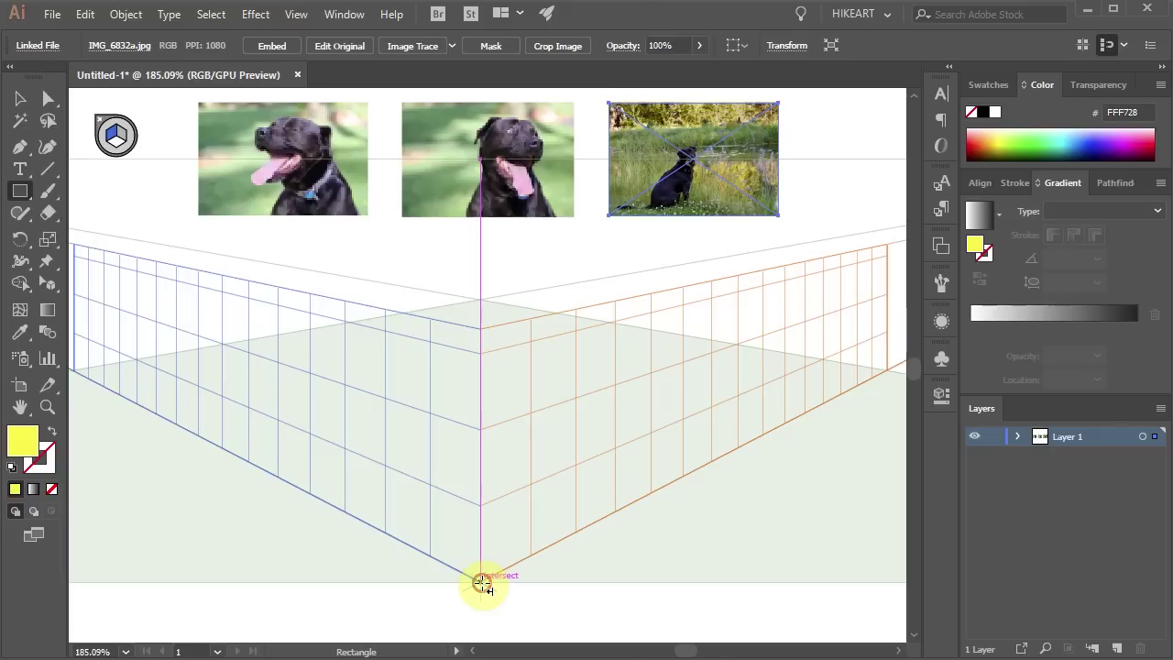
drag(482, 579, 280, 305)
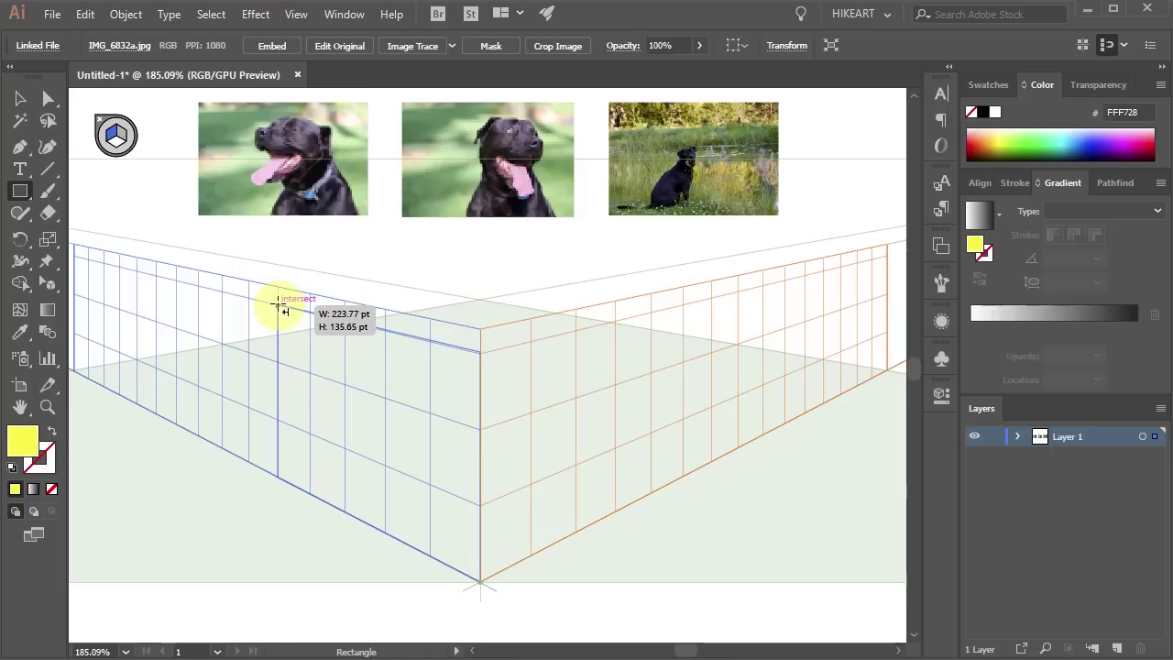
drag(279, 306, 316, 341)
key(z)
key(shift+v)
drag(410, 251, 401, 266)
key(ctrl+0)
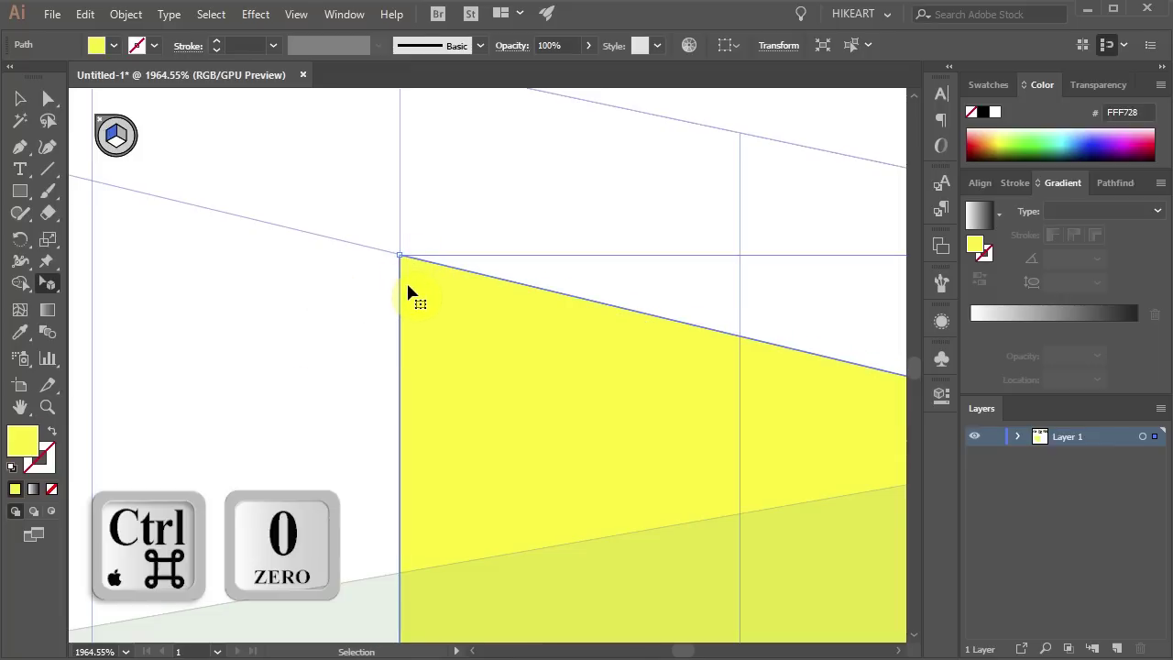
key(z)
drag(586, 522, 600, 542)
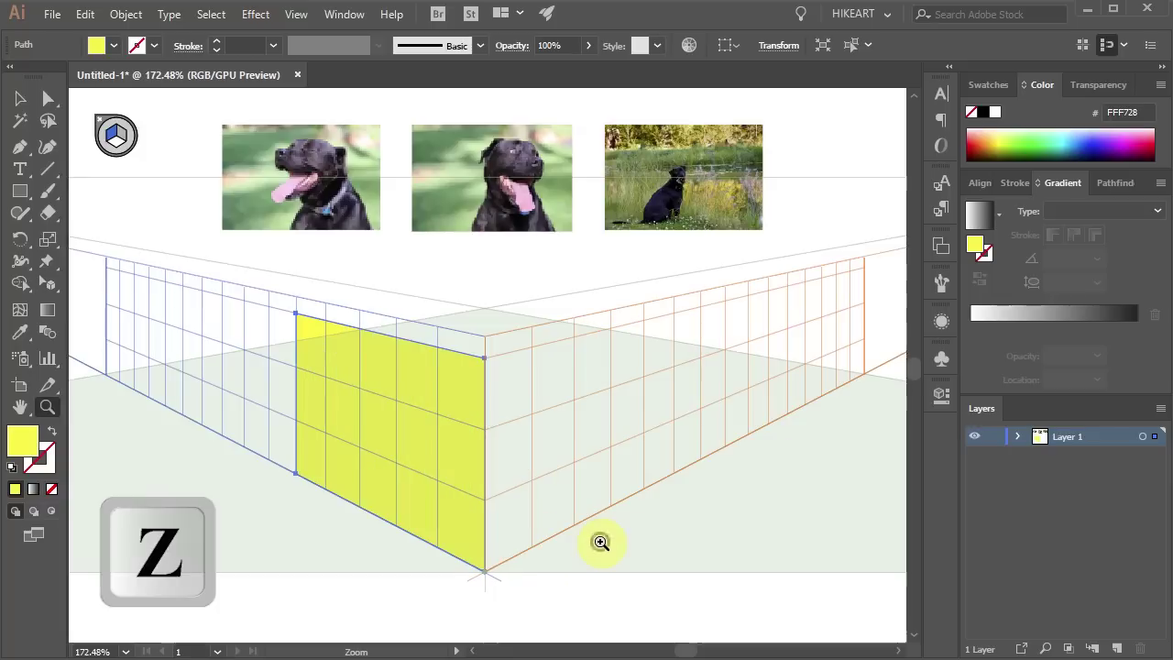
Copy the yellow face onto the right plane and colour it green 00D629.
key(shift+v)
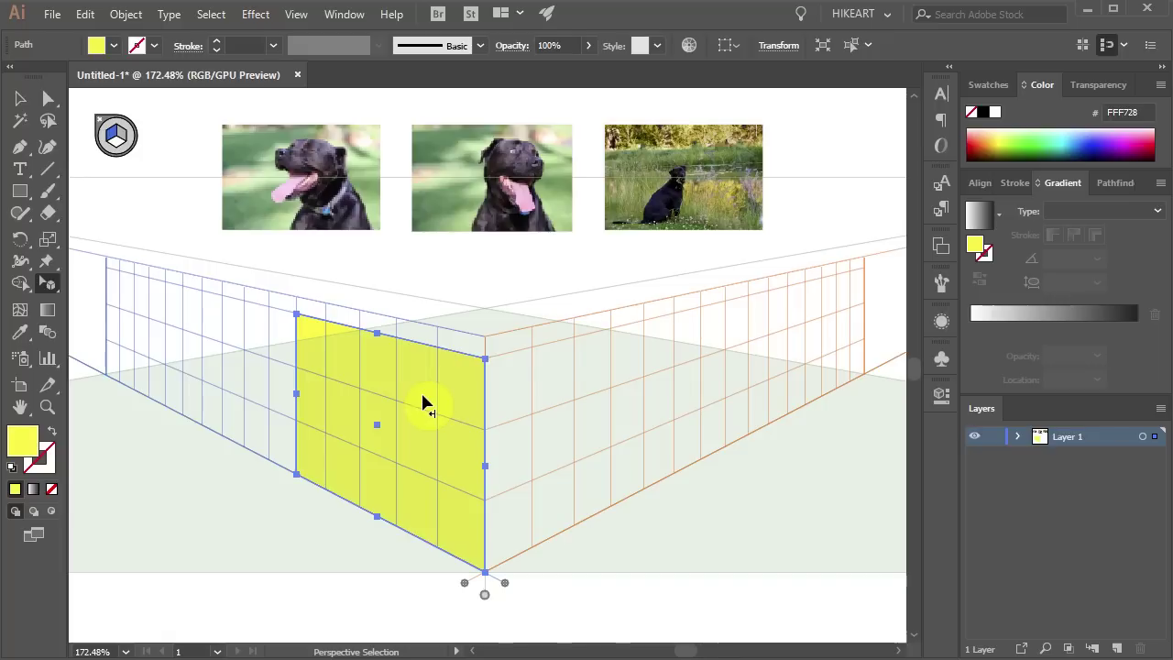
drag(412, 391, 662, 356)
key(3)
key(alt)
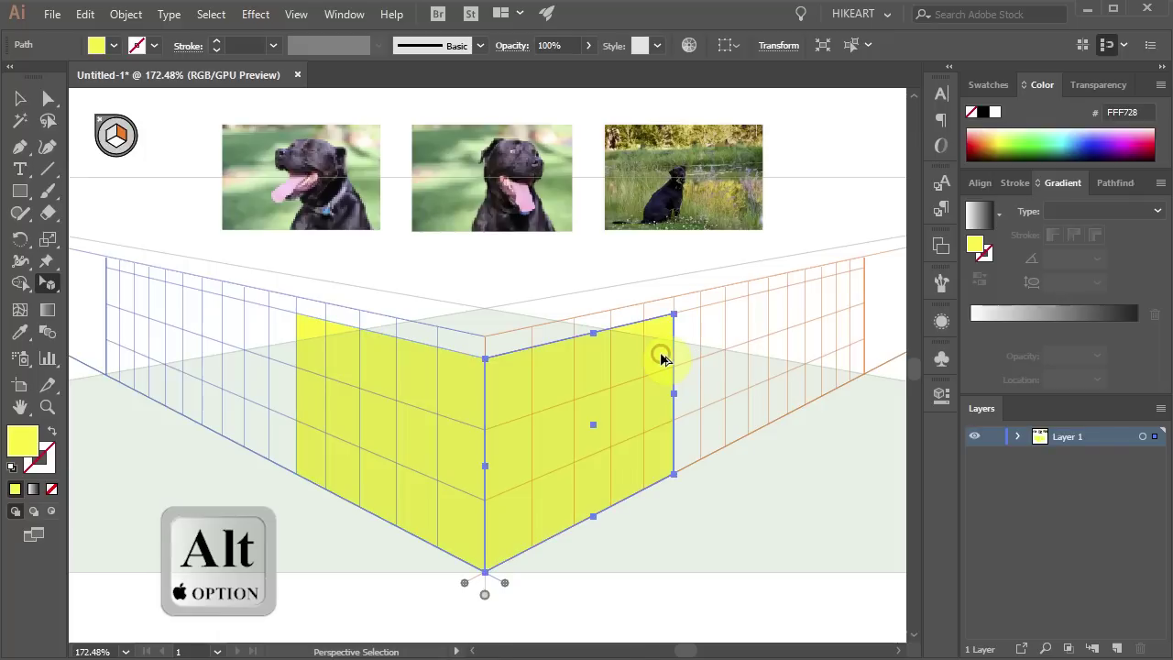
click(1039, 144)
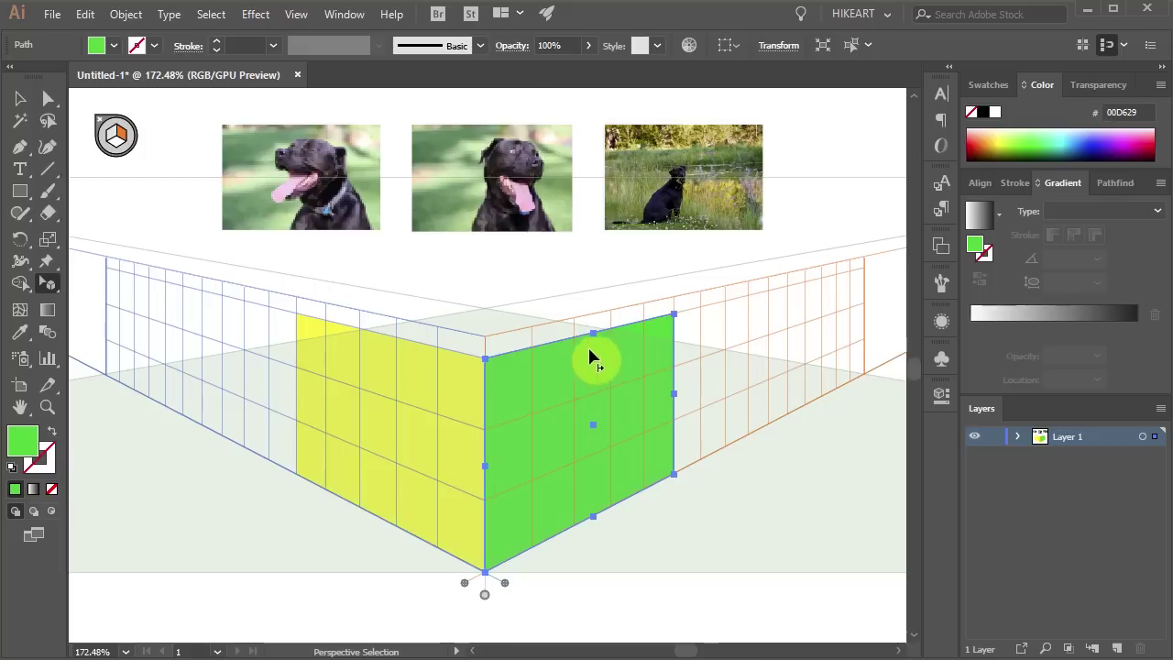
Copy the green face up onto the top plane and colour it blue 0DC2FF.
drag(539, 383, 450, 327)
key(2)
click(1069, 140)
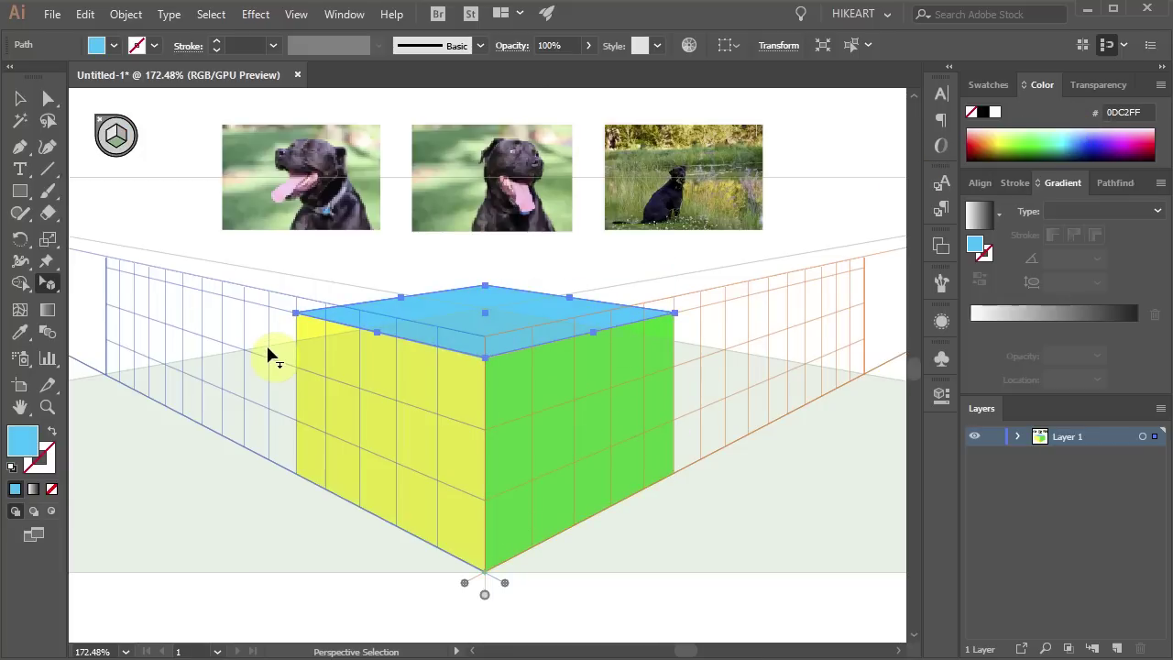
Average the overlapping corner anchors of the blue top and yellow side faces along both axes.
key(z)
drag(281, 306, 311, 332)
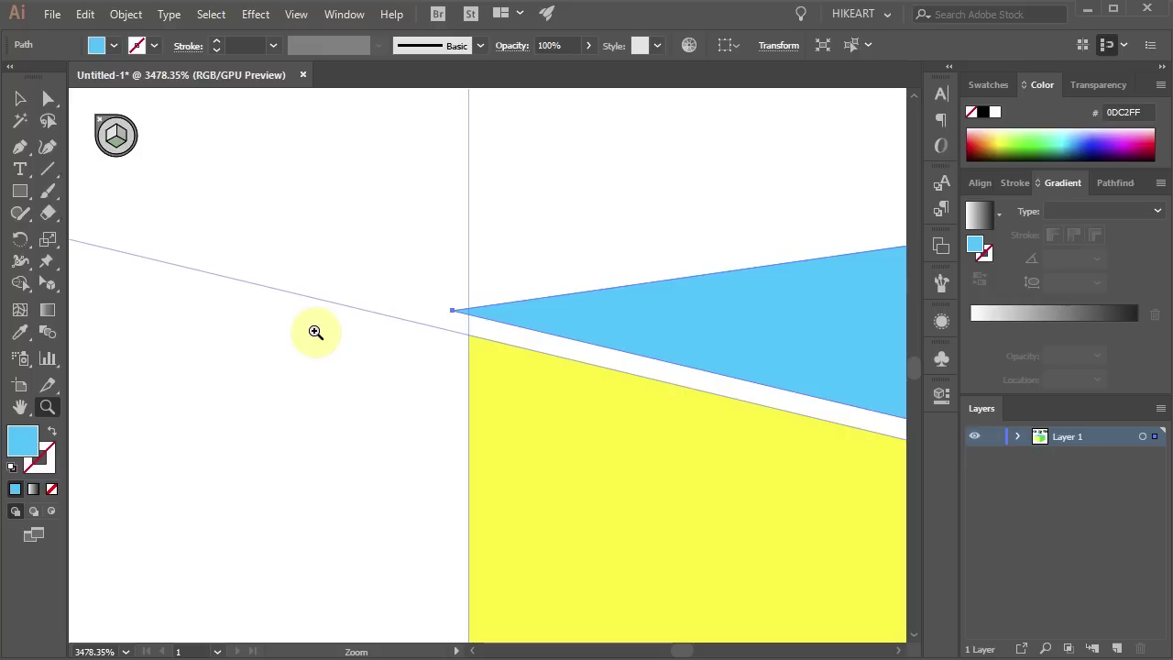
key(q)
drag(422, 310, 385, 254)
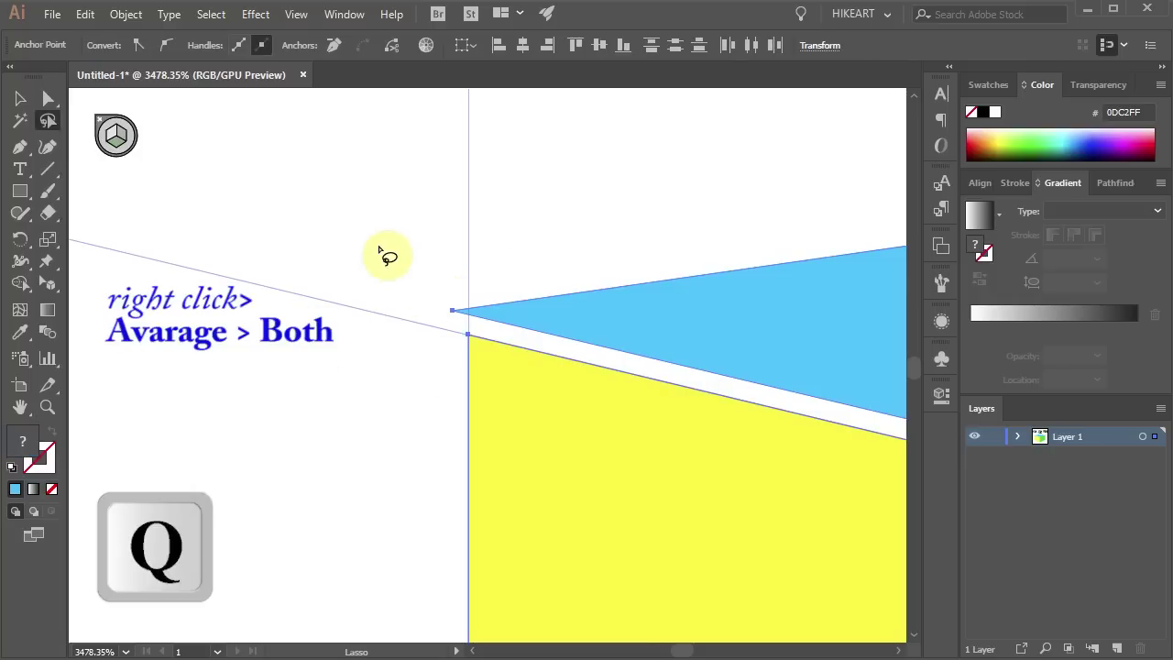
right_click(387, 286)
click(419, 398)
click(622, 527)
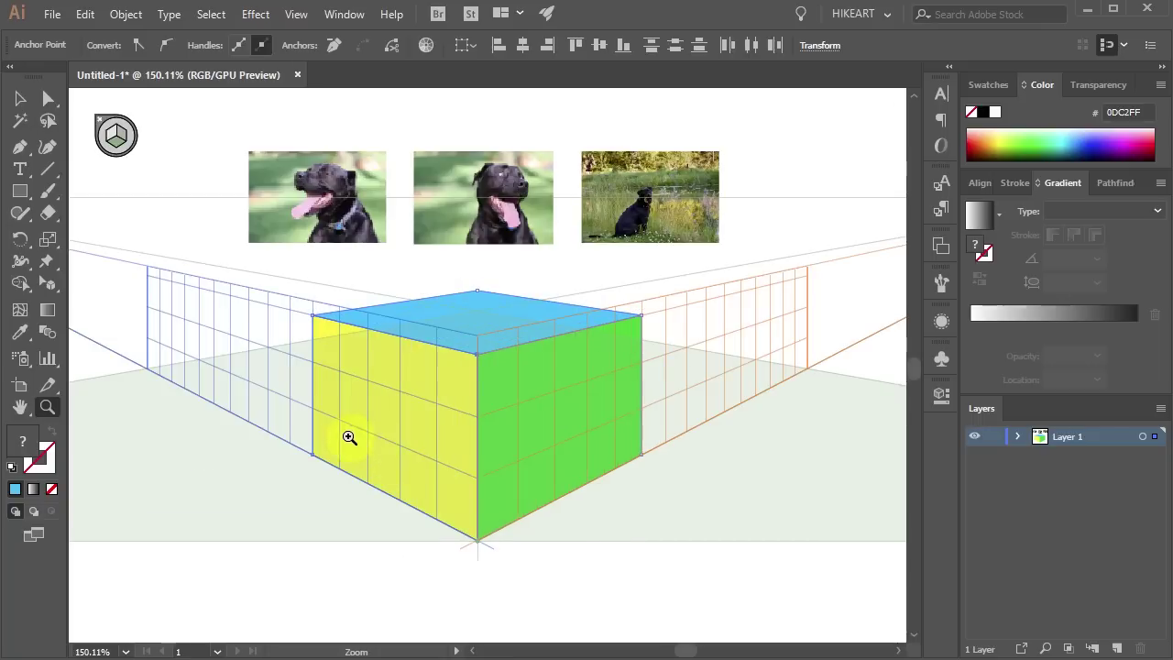
key(shift+v)
drag(388, 427, 270, 422)
key(ctrl+z)
key(ctrl+z)
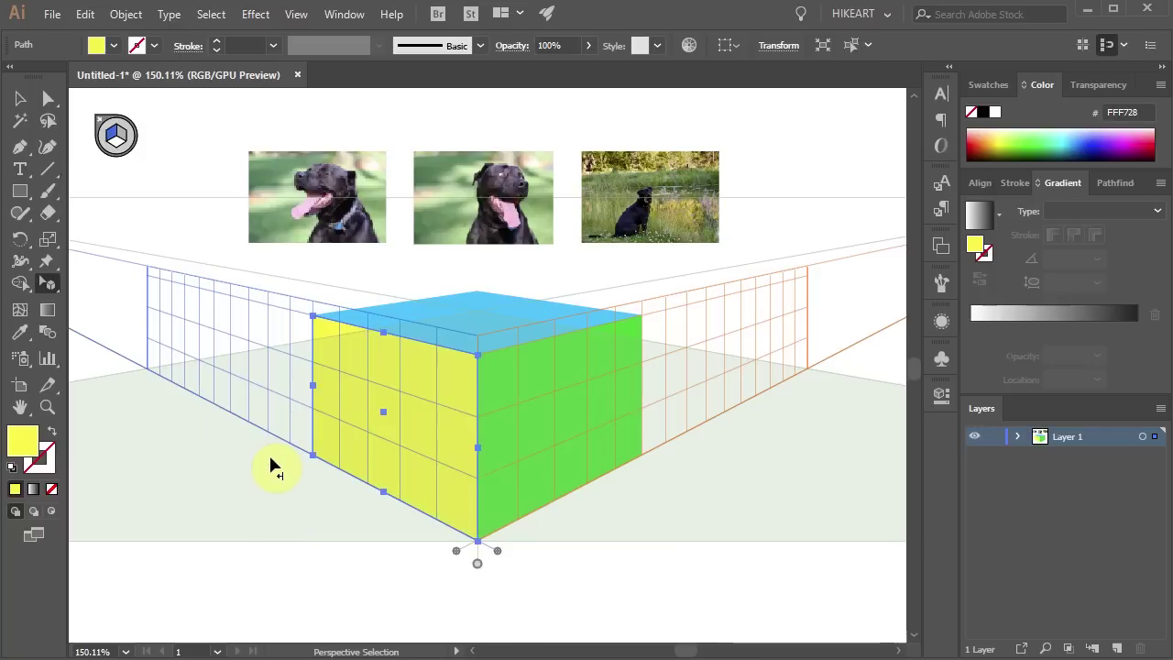
shift+click(334, 229)
key(ctrl+alt+c)
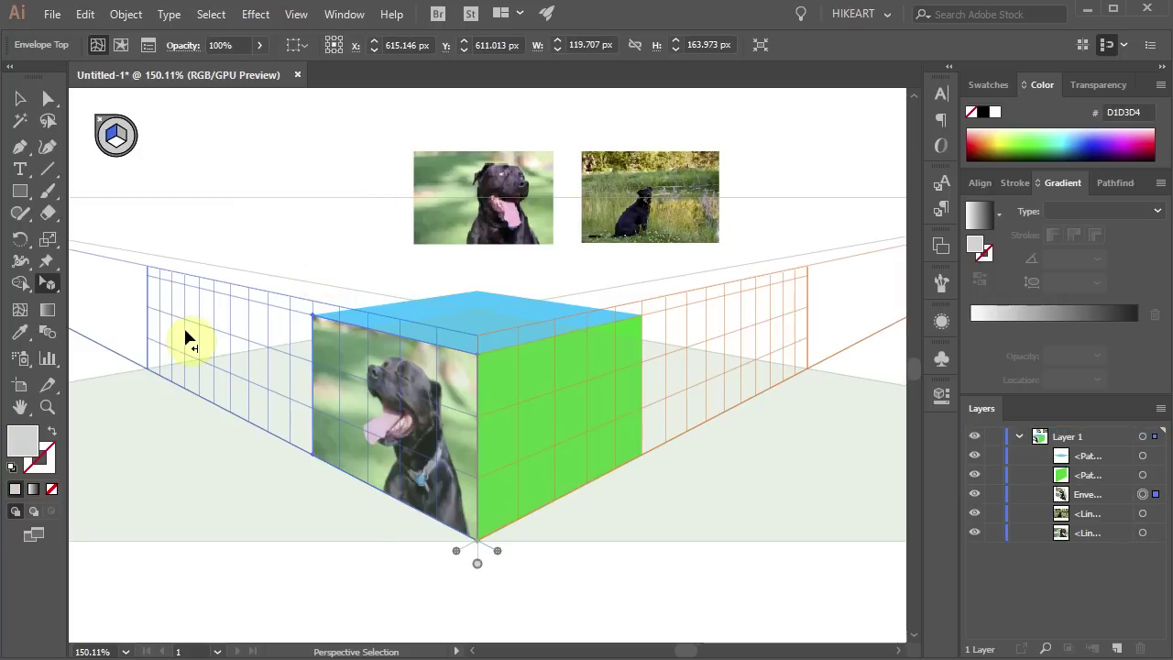
key(ctrl+z)
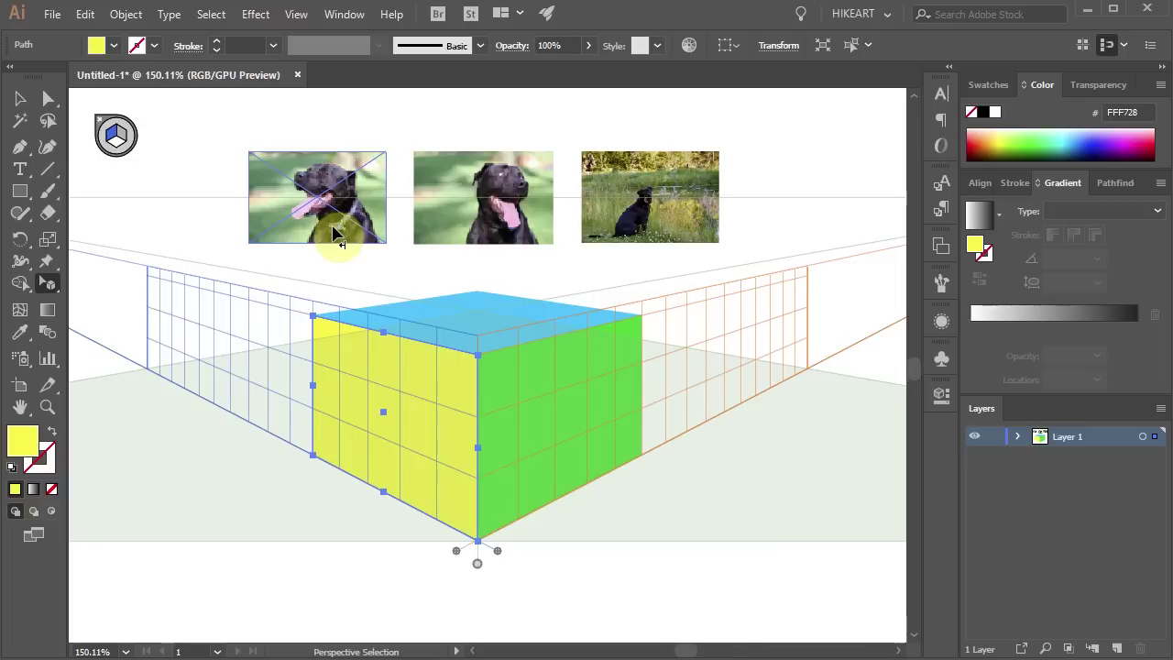
Embed the linked first dog photo, IMG_0670.jpg.
click(365, 193)
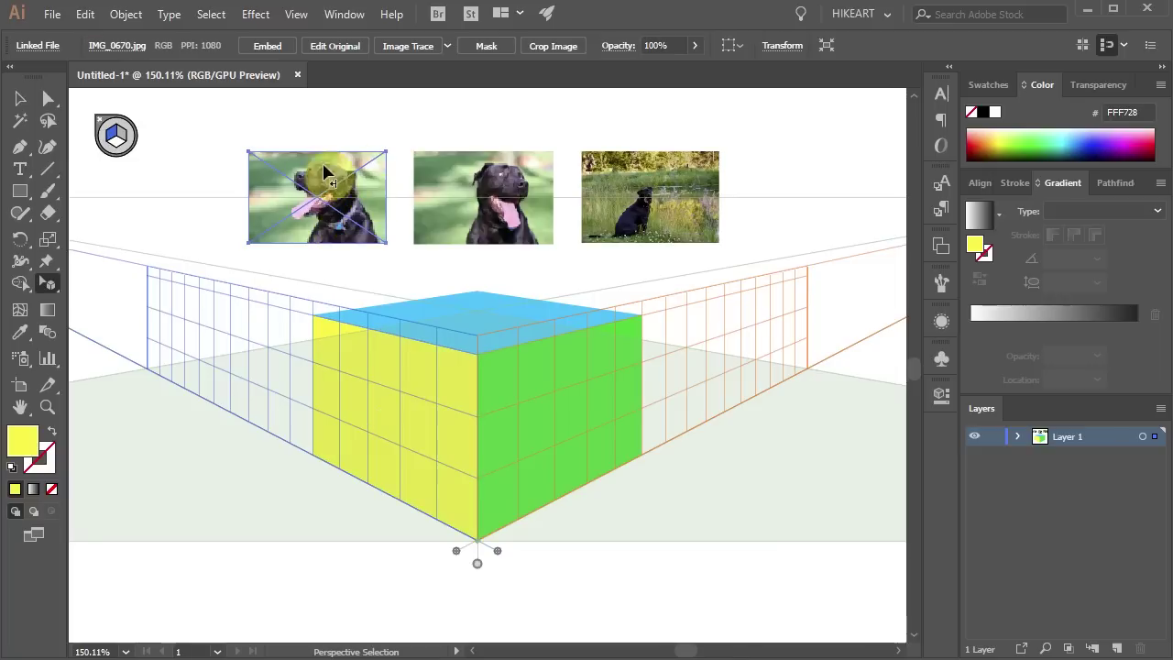
click(275, 47)
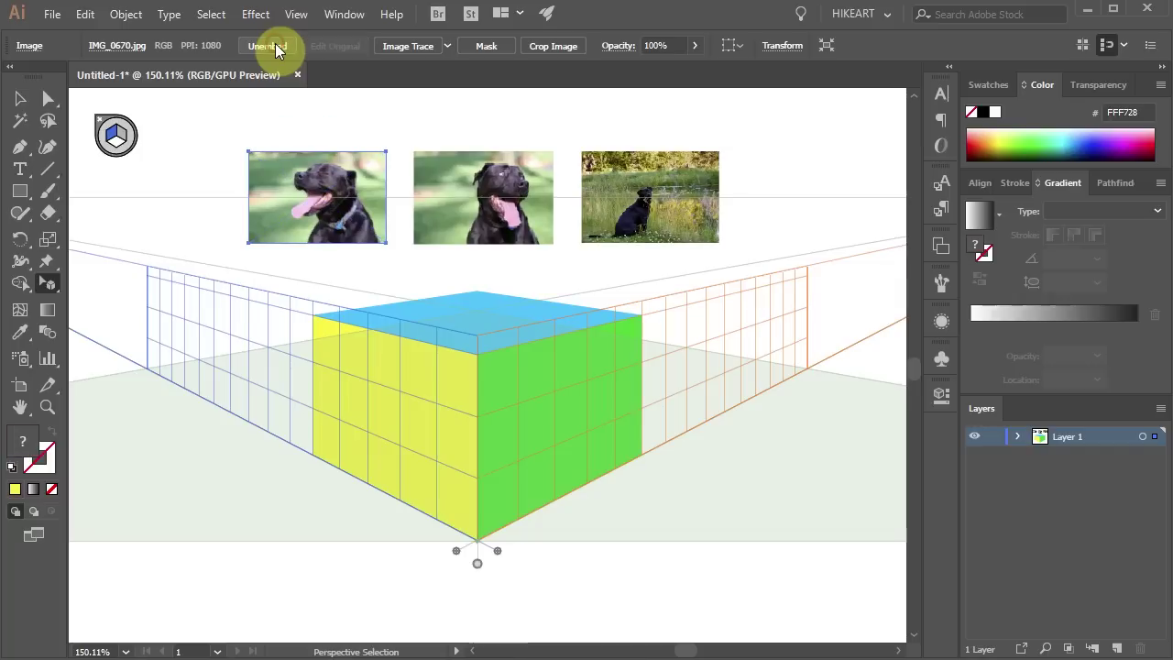
Drag the embedded IMG_0670.jpg photo down onto the cube's left face.
key(v)
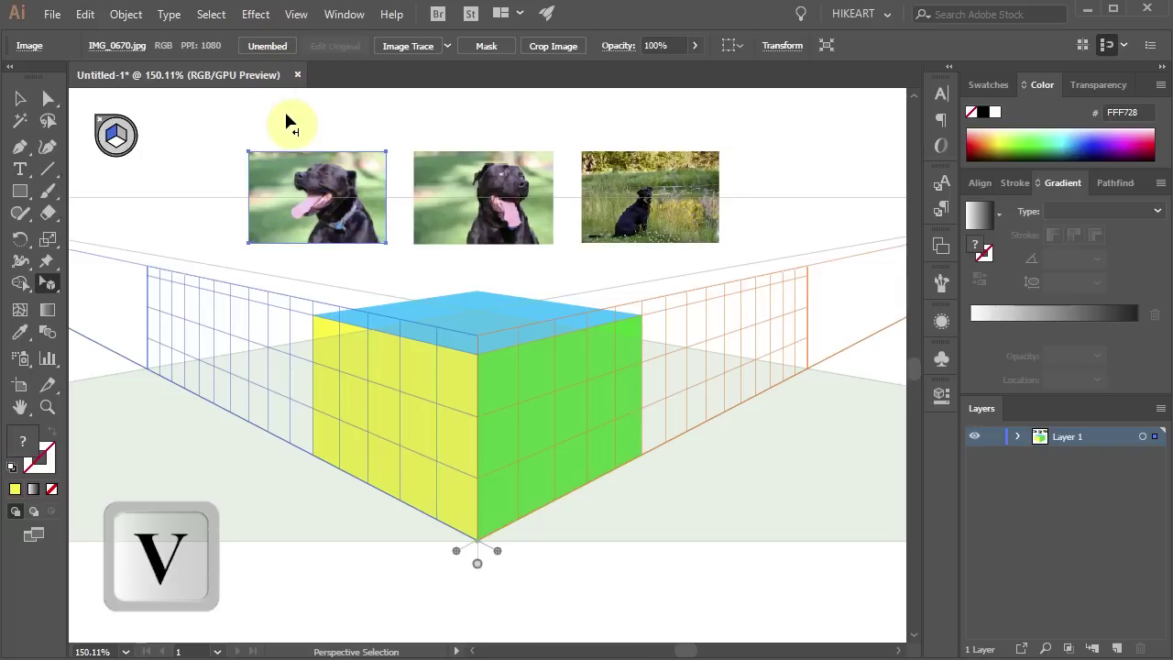
key(v)
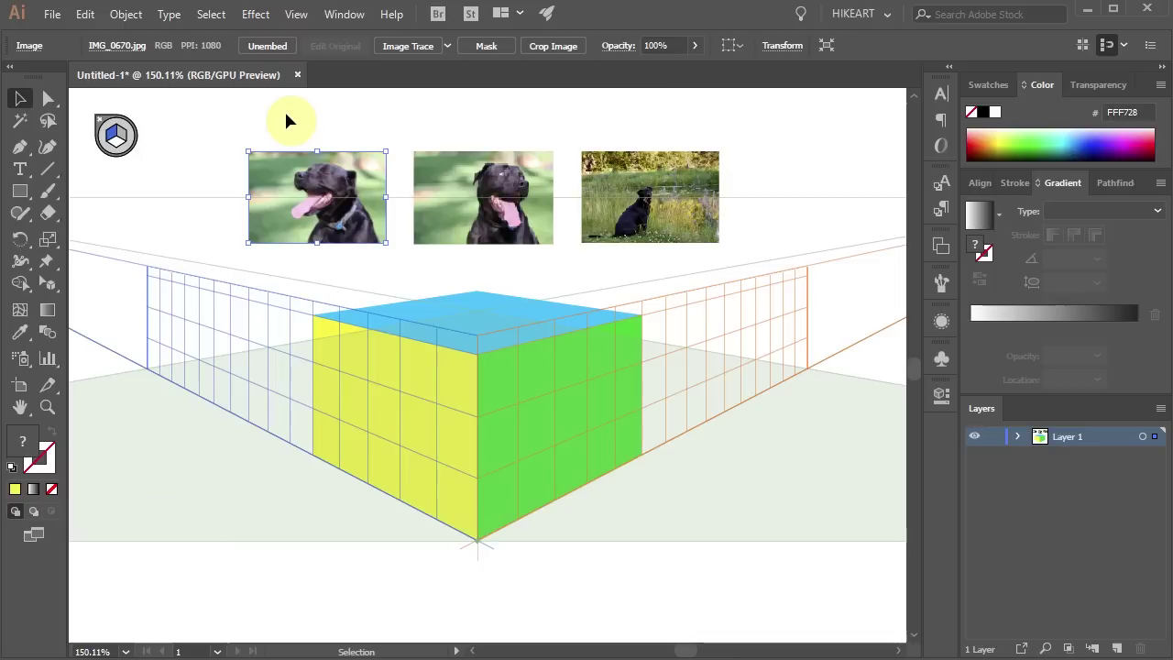
click(281, 179)
drag(280, 178, 302, 379)
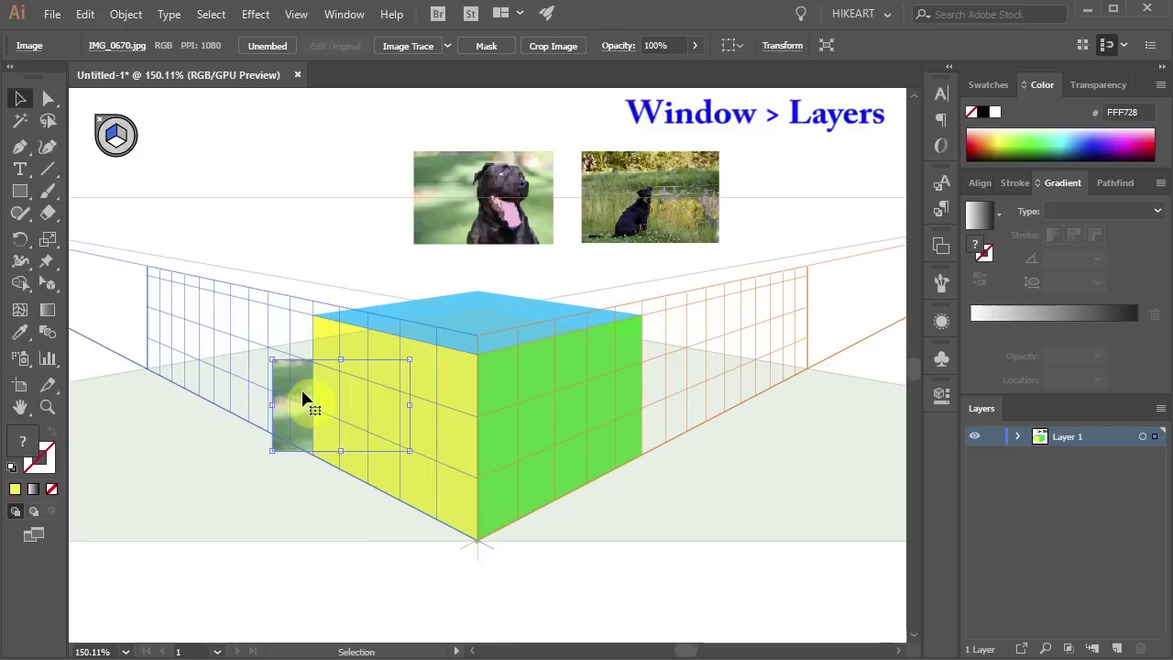
Move the IMG_0670.jpg dog photo below the yellow left face and send it to the back of Layer 1.
click(1018, 436)
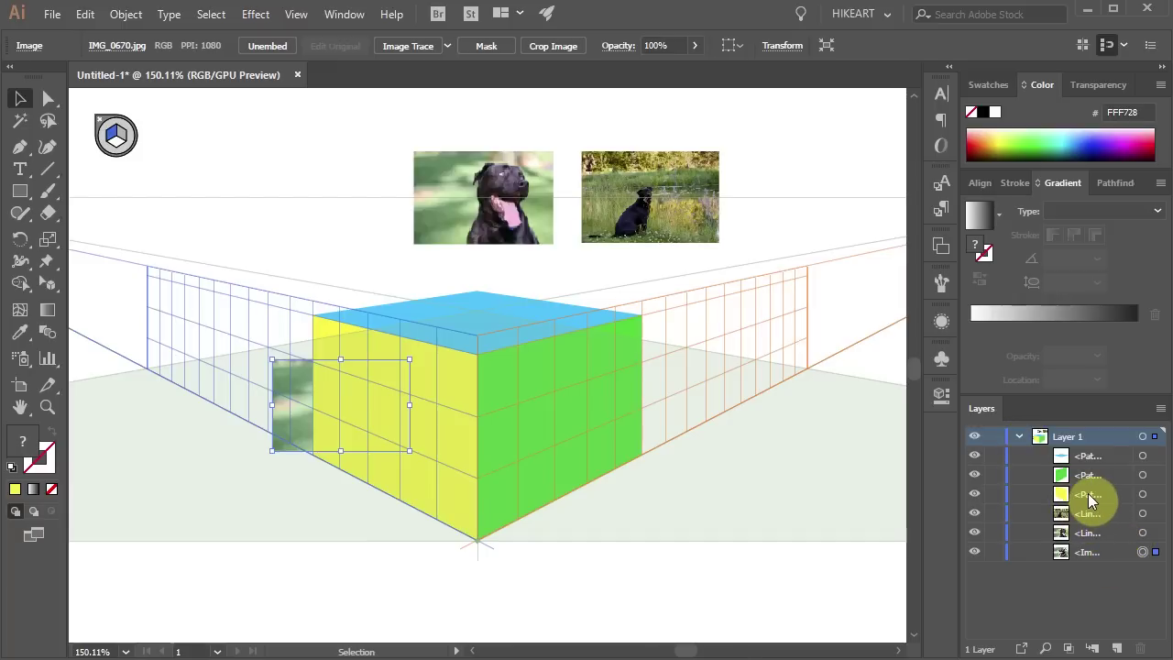
key(ctrl+shift+bracketright)
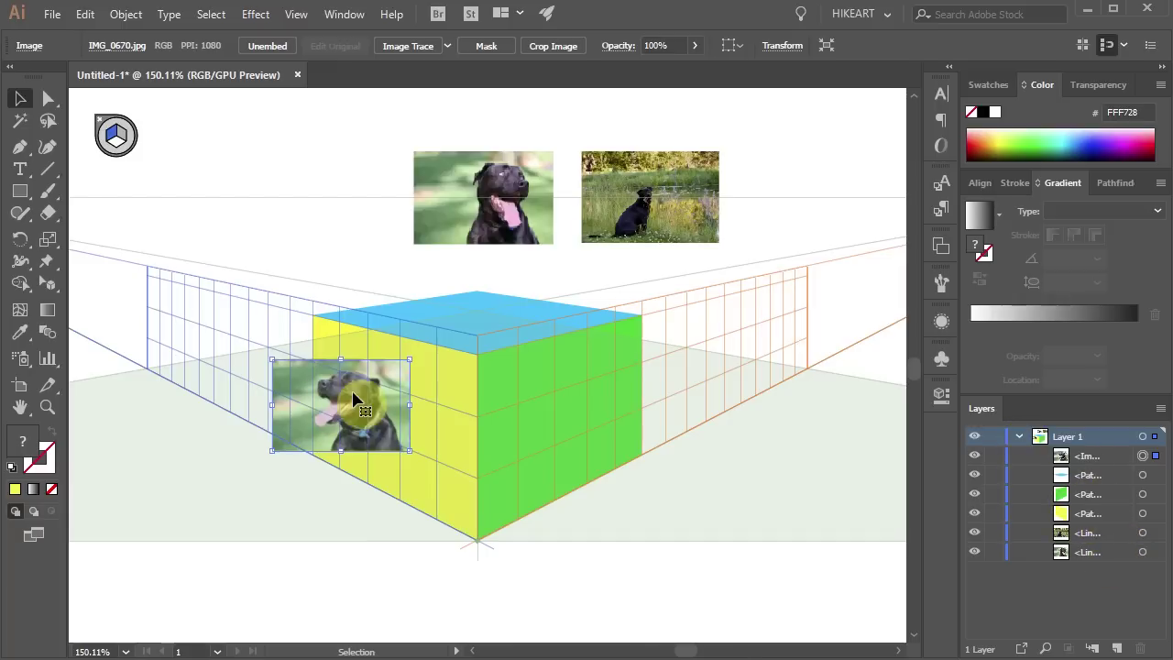
click(1110, 454)
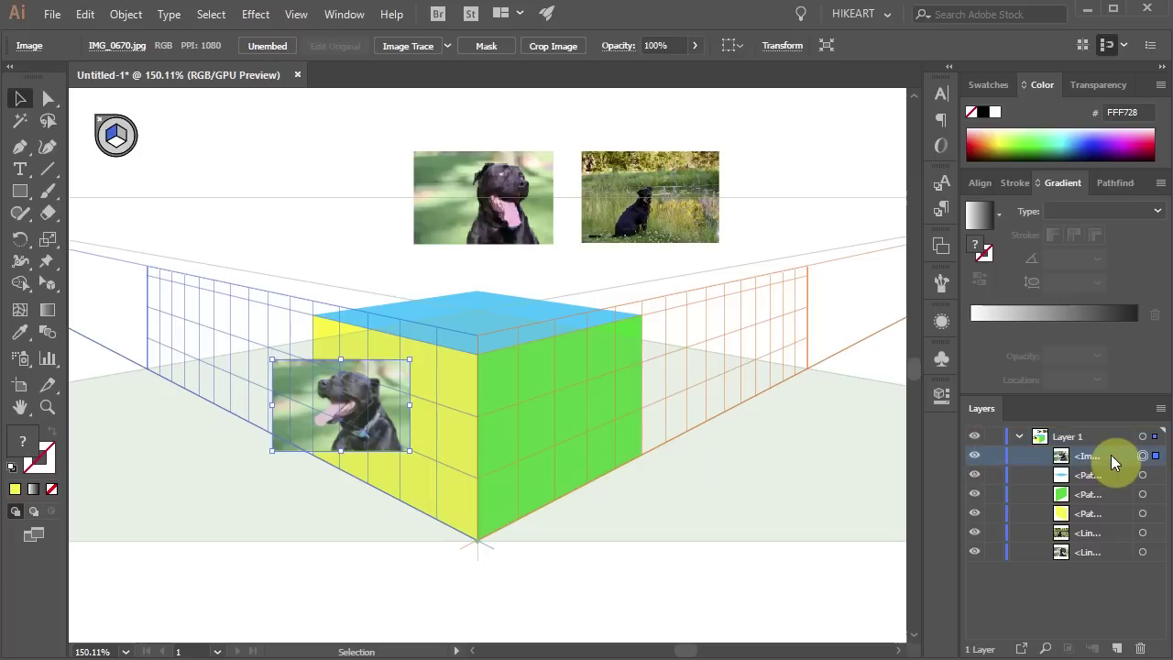
drag(1112, 454, 1112, 520)
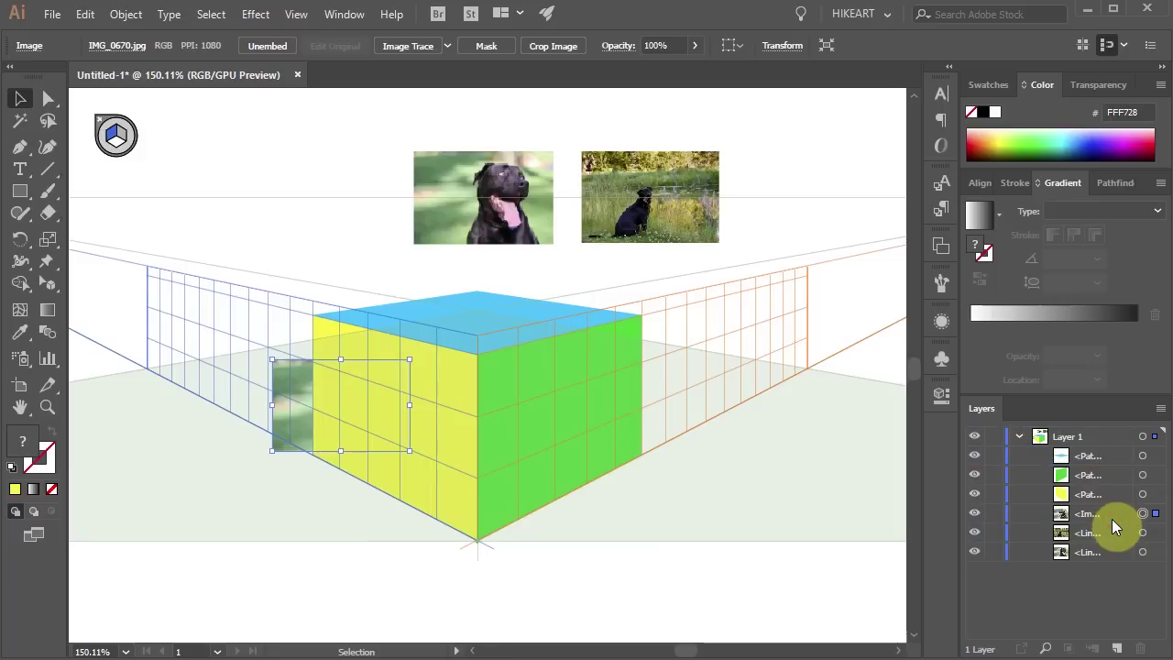
right_click(293, 394)
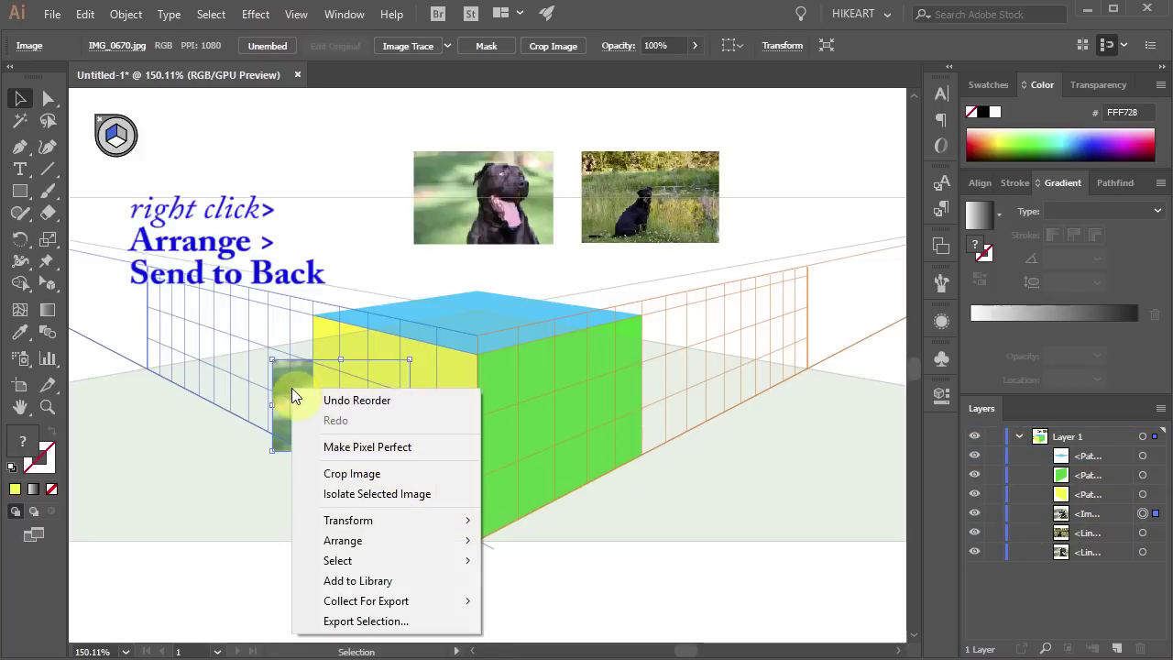
mouse_move(341, 540)
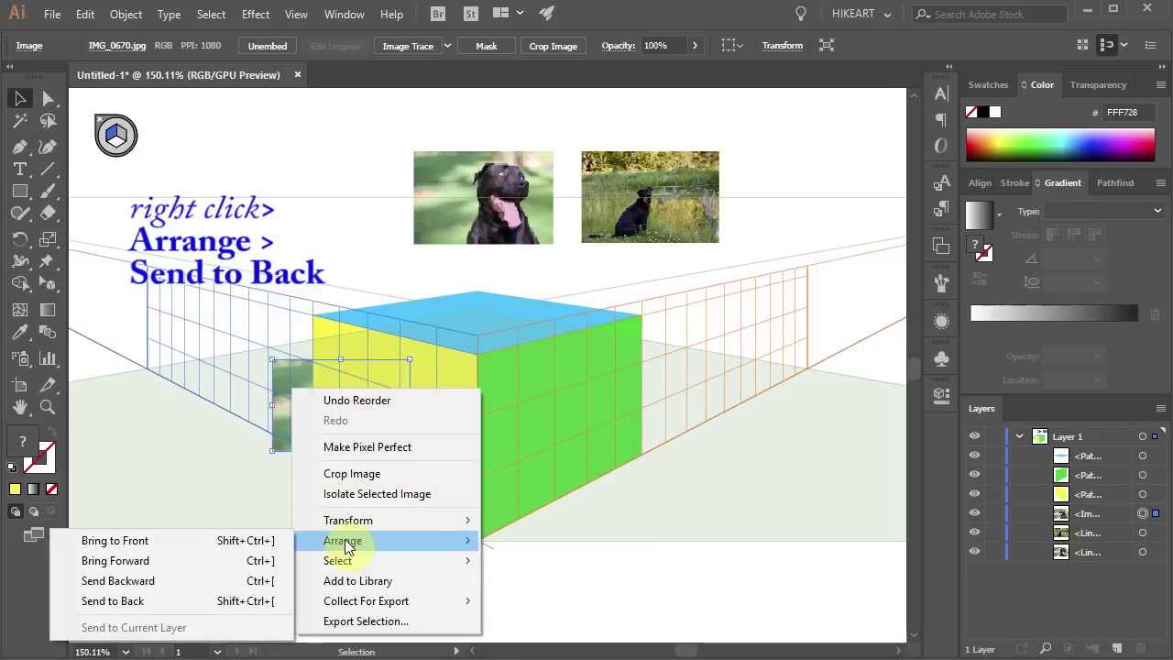
click(147, 601)
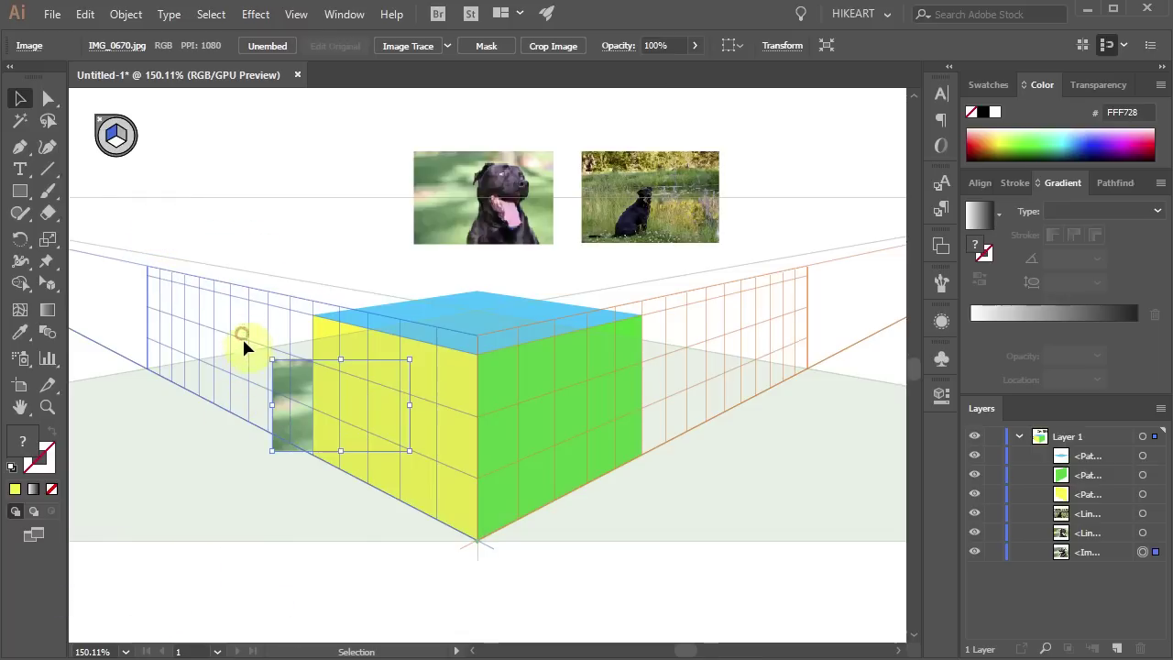
Envelope-distort the dog photo onto the yellow left face with Make with Top Object, then switch to Perspective Selection.
drag(244, 346, 296, 435)
drag(361, 479, 365, 480)
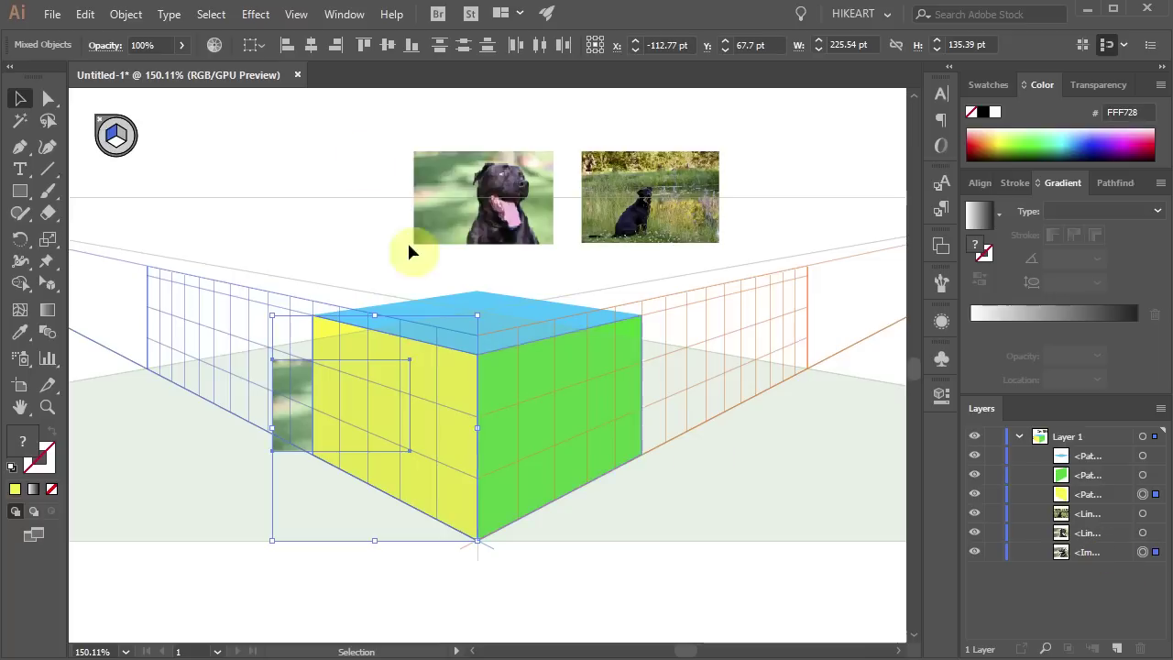
click(125, 14)
mouse_move(266, 511)
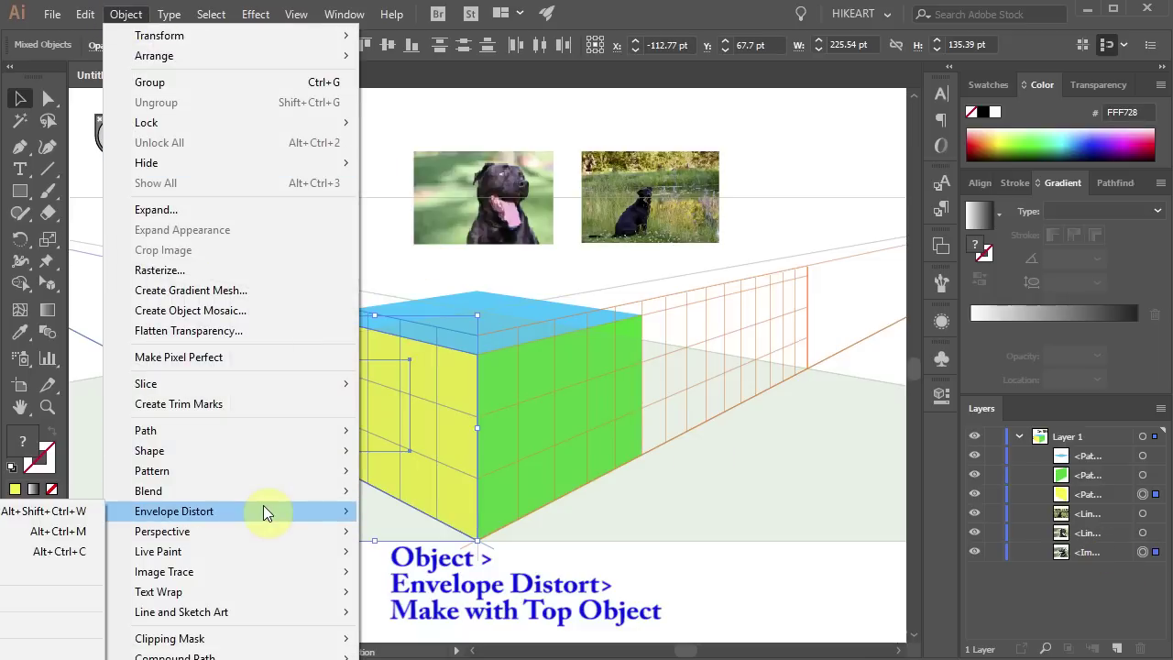
click(90, 552)
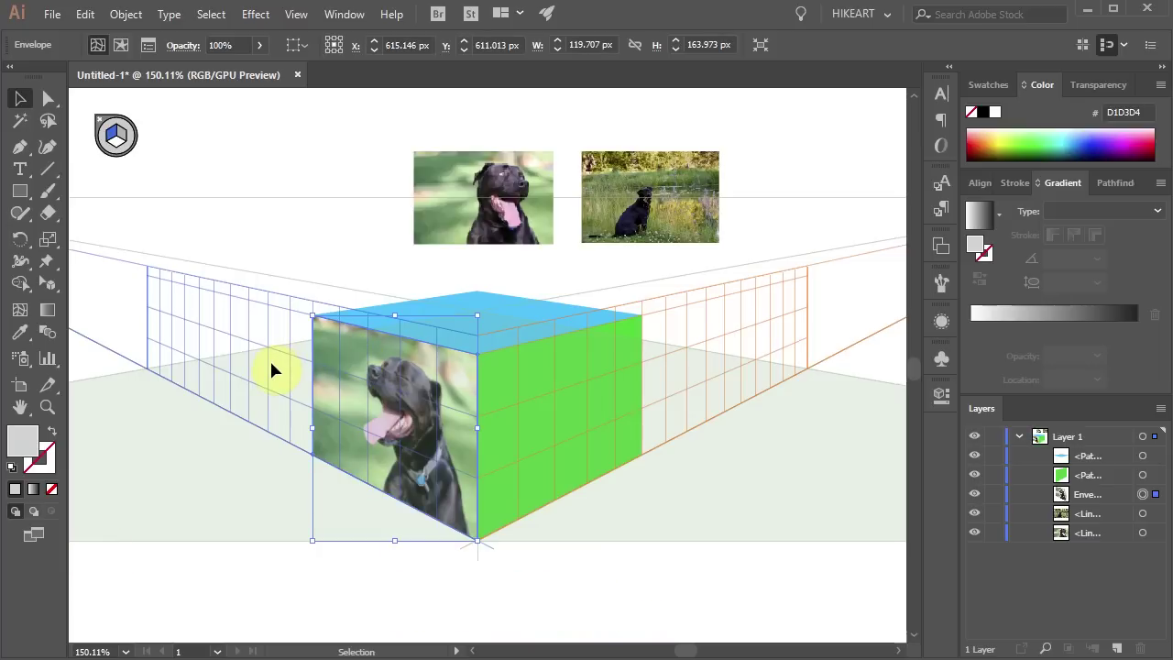
key(shift+v)
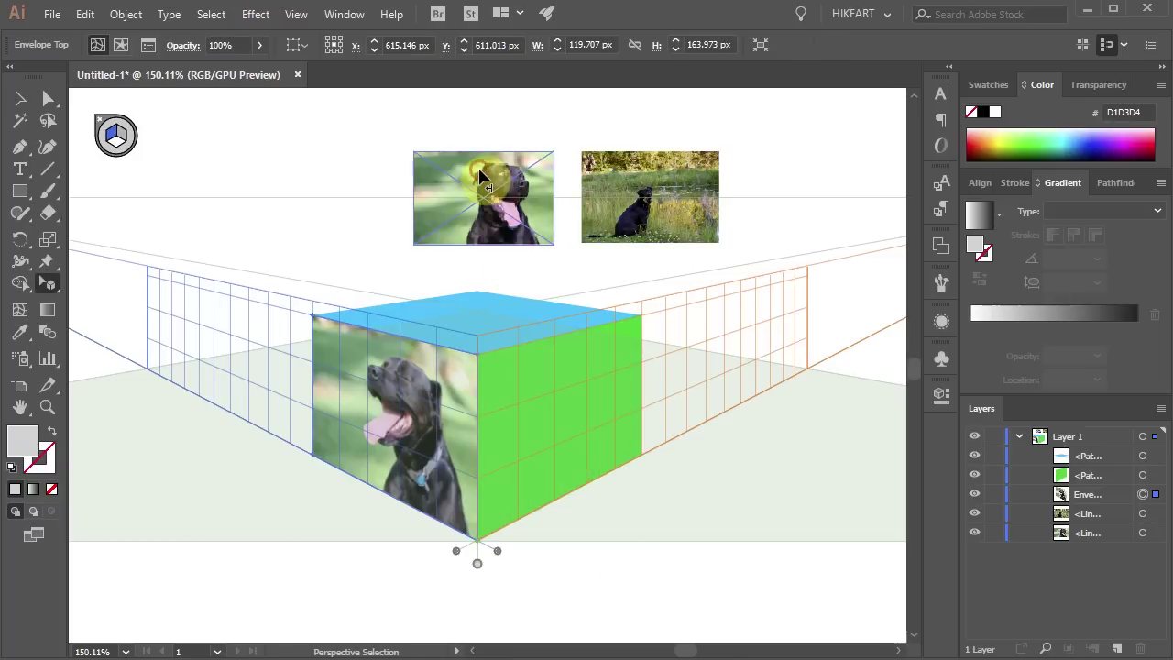
click(483, 176)
key(v)
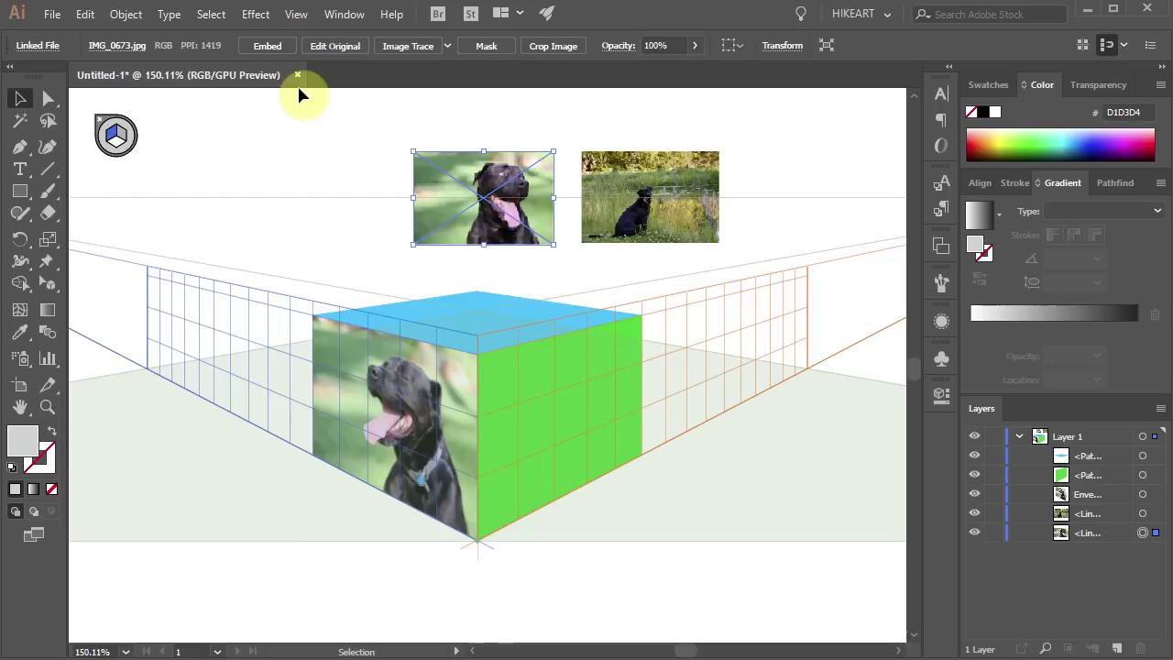
drag(519, 212, 704, 389)
click(126, 14)
mouse_move(174, 510)
click(79, 554)
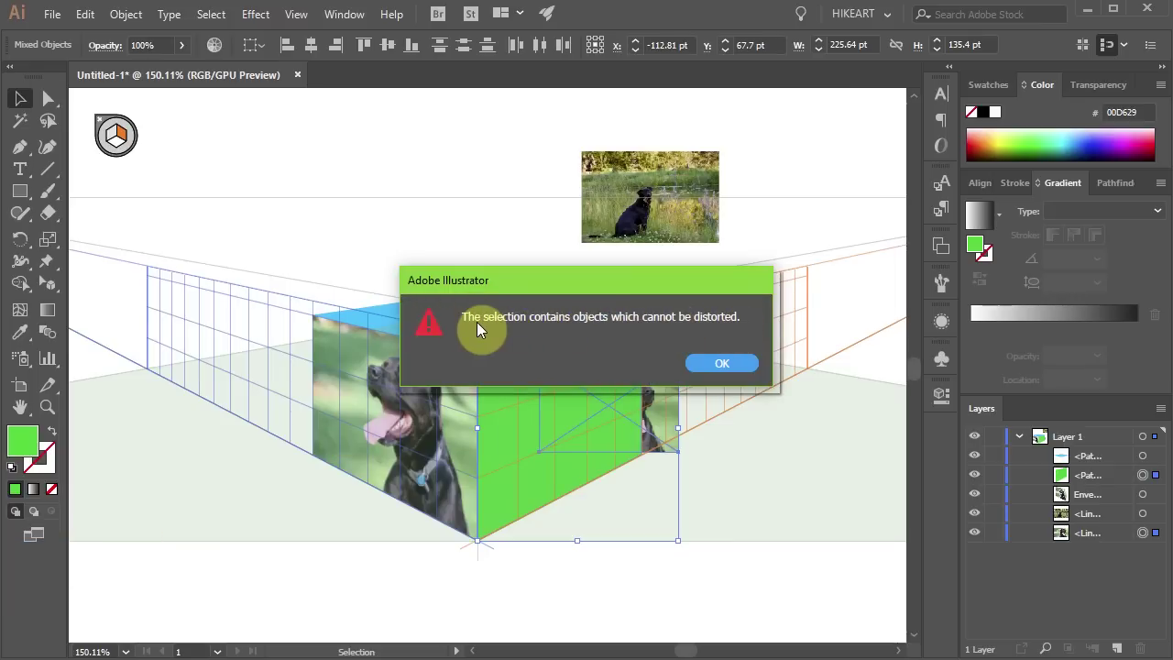
click(734, 367)
key(ctrl+z)
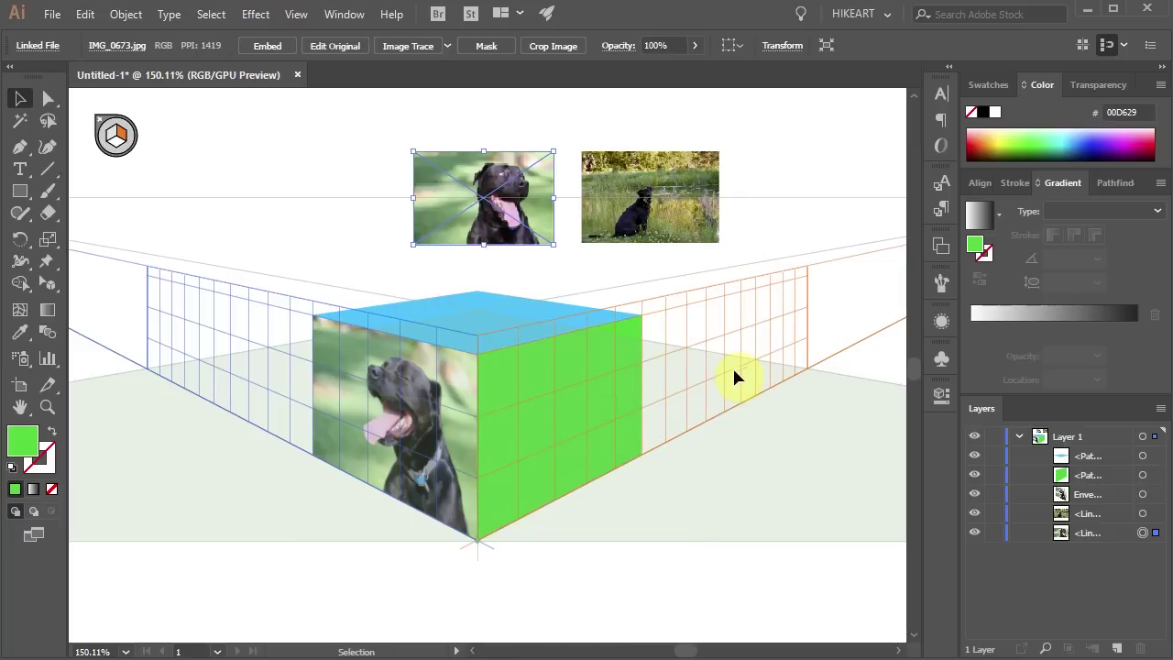
Embed the second dog photo, place it over the green right face, and envelope-distort it onto that face.
click(272, 47)
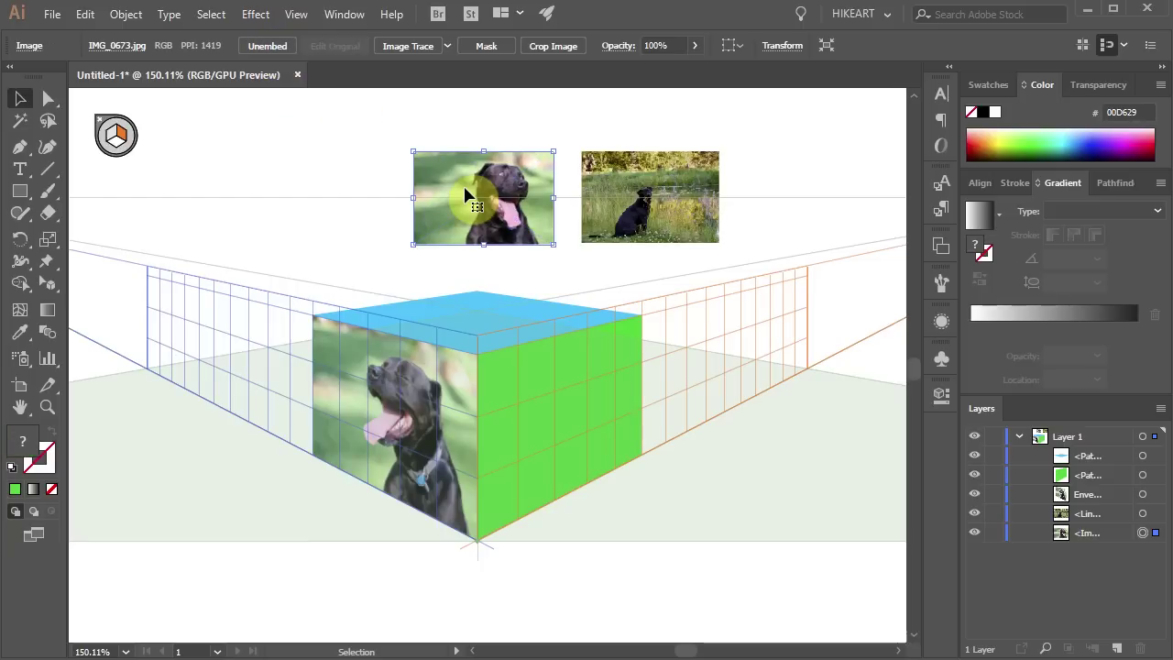
drag(459, 236, 616, 423)
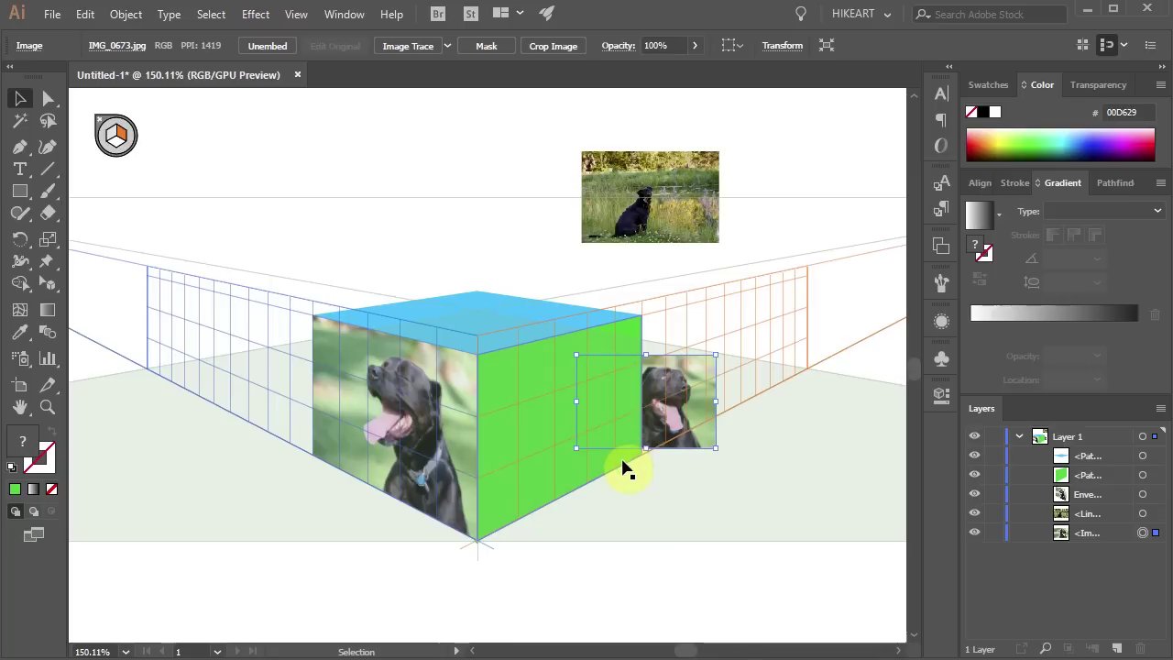
drag(727, 481, 546, 372)
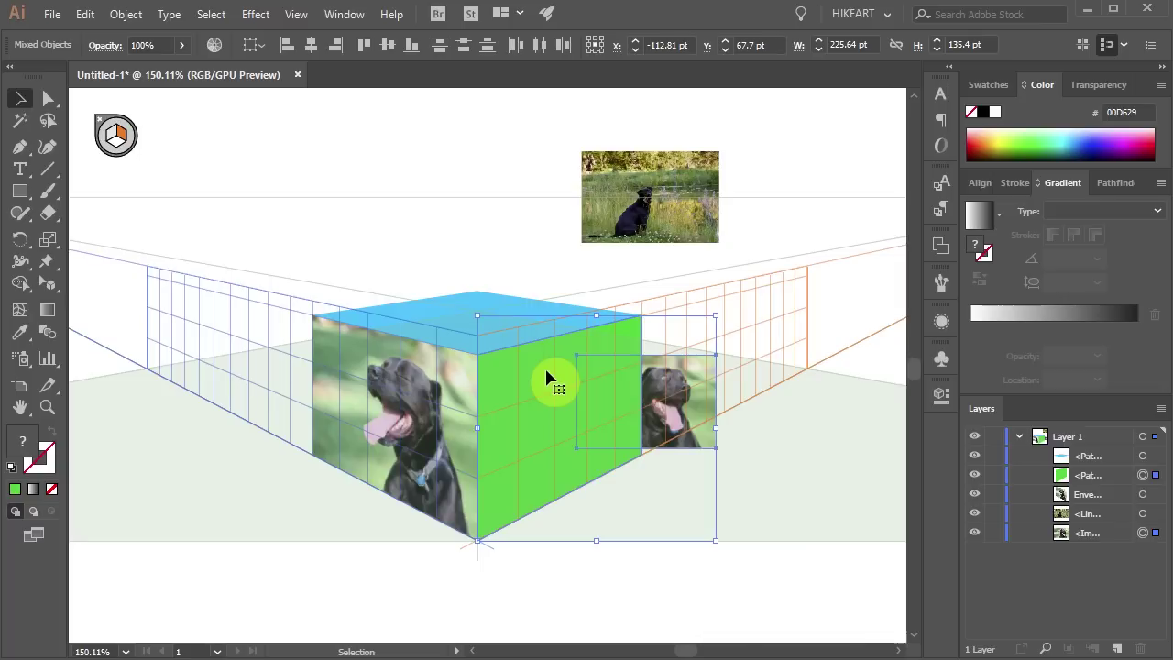
click(124, 15)
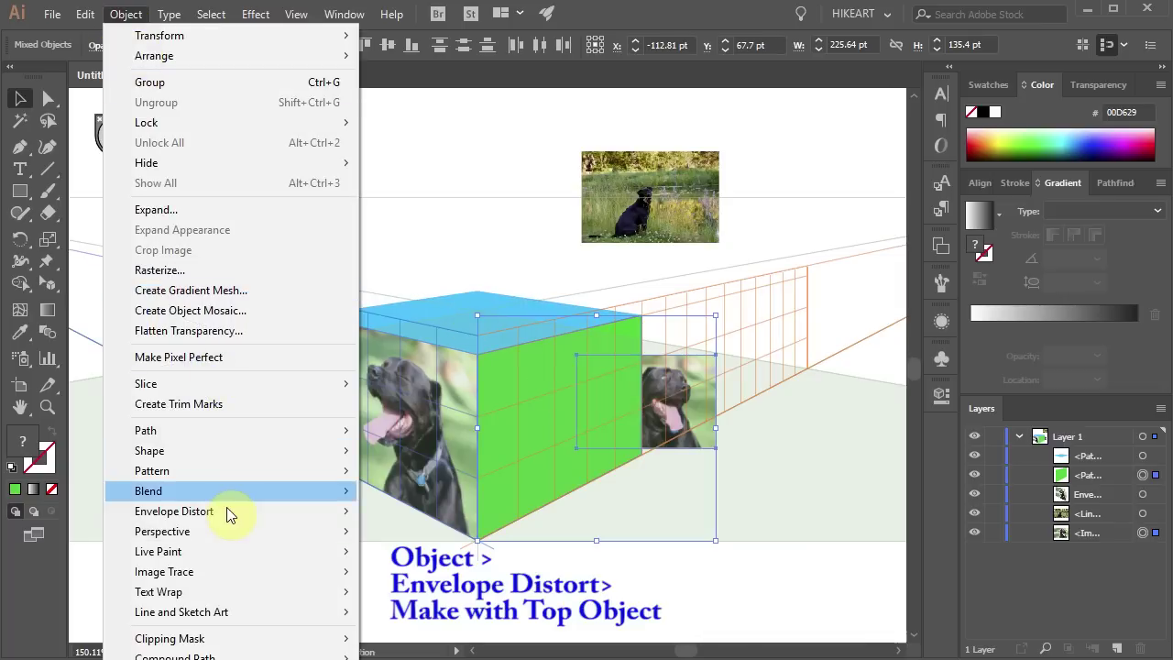
mouse_move(227, 514)
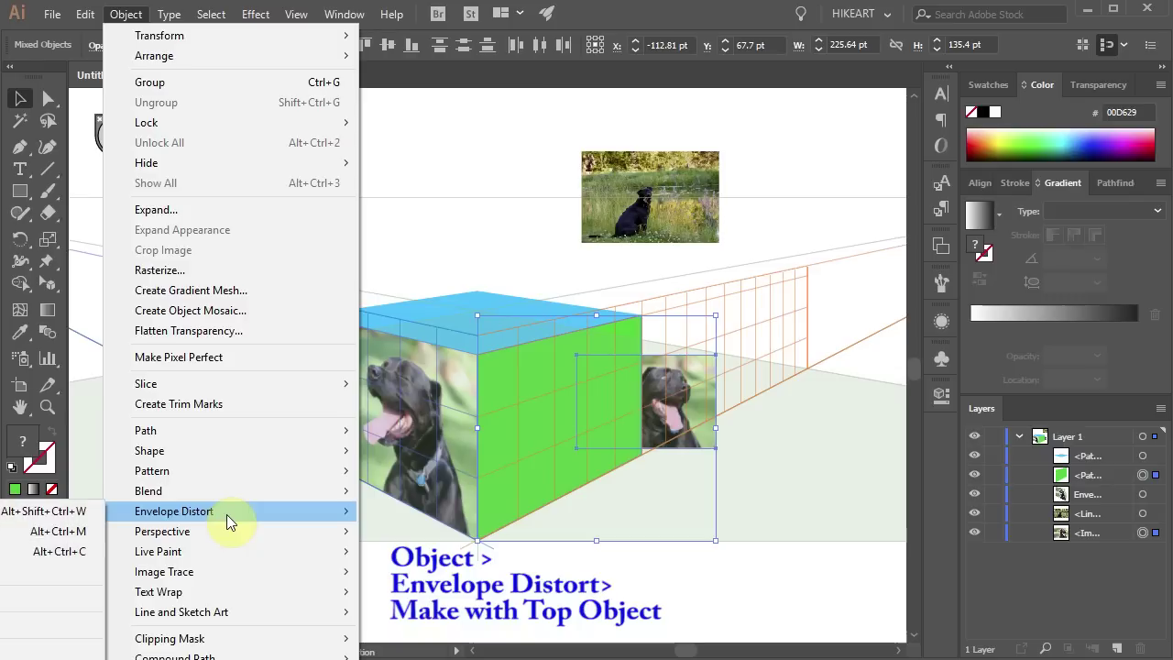
click(81, 547)
Undo the envelope, crop the photo's left edge, and reapply the envelope to the right face.
key(a)
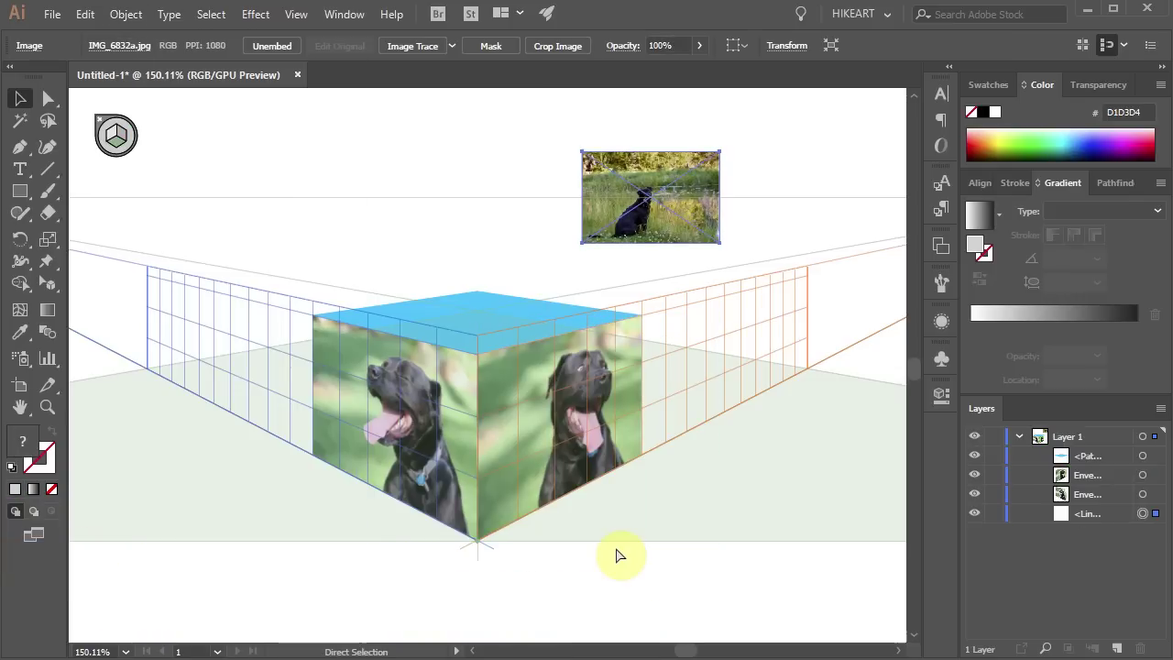
key(ctrl+z)
key(v)
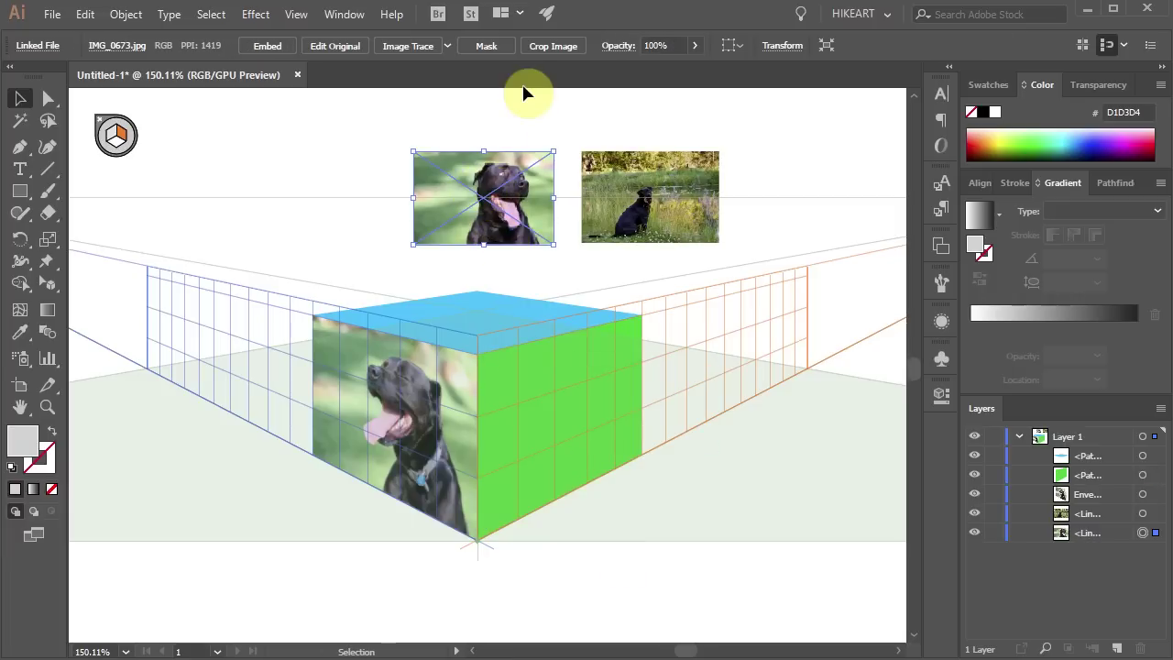
click(552, 45)
drag(415, 198, 446, 194)
click(617, 45)
click(126, 14)
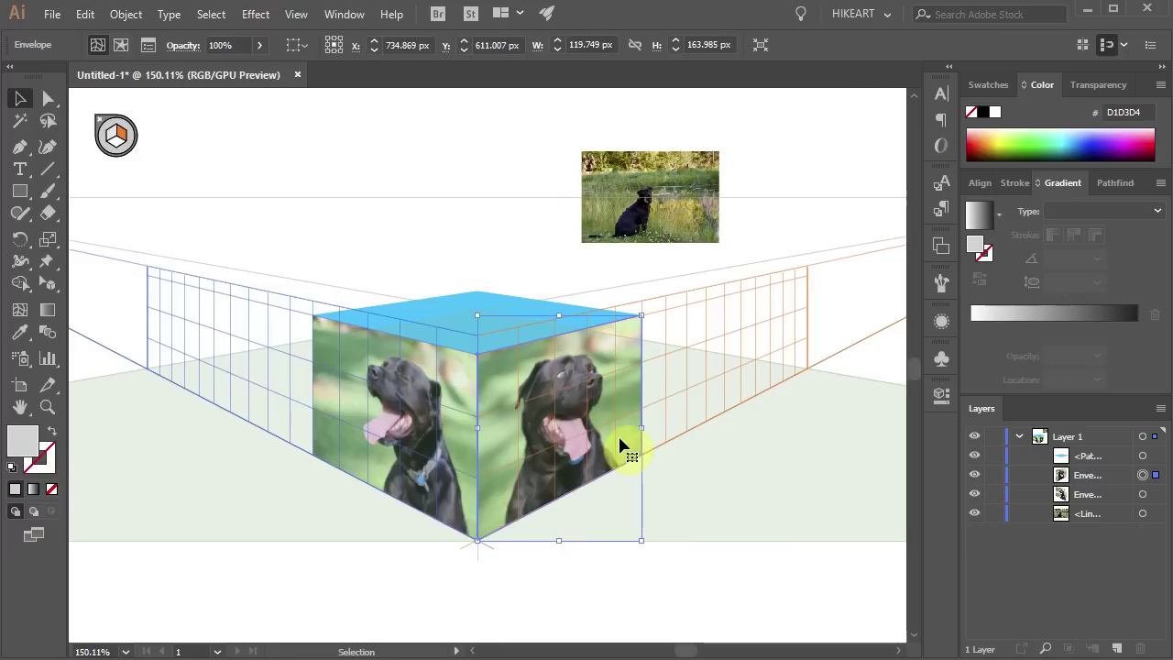
key(ctrl+z)
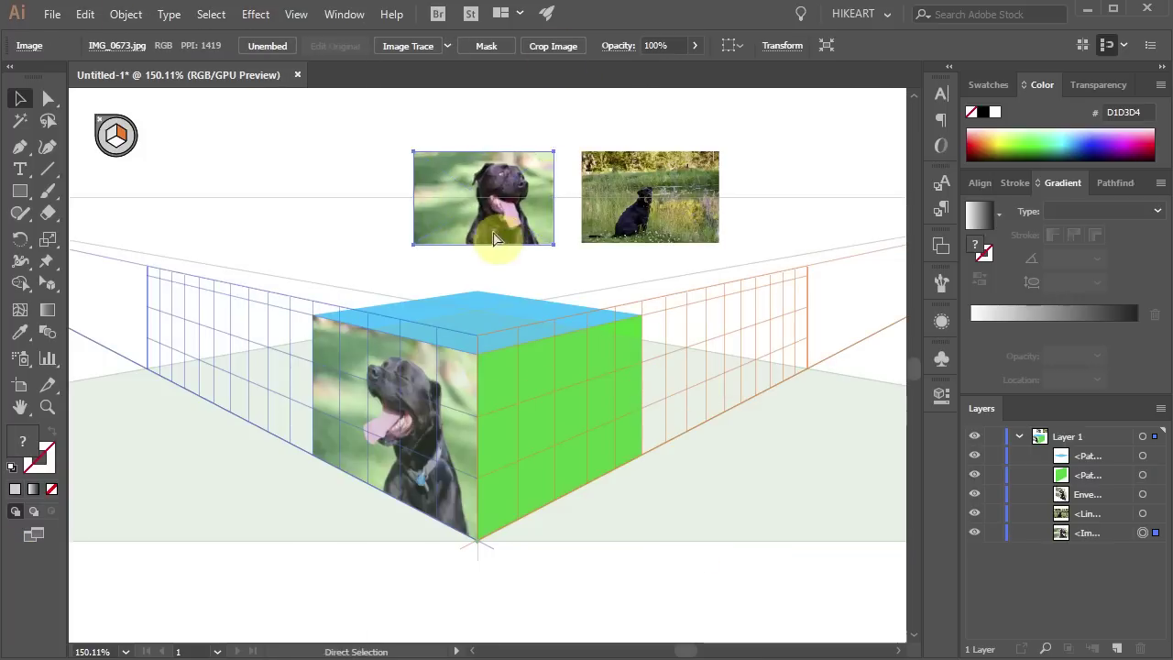
key(ctrl+shift+z)
click(582, 320)
Embed the grassy dog photo and move it above the cube's top face.
click(632, 270)
key(v)
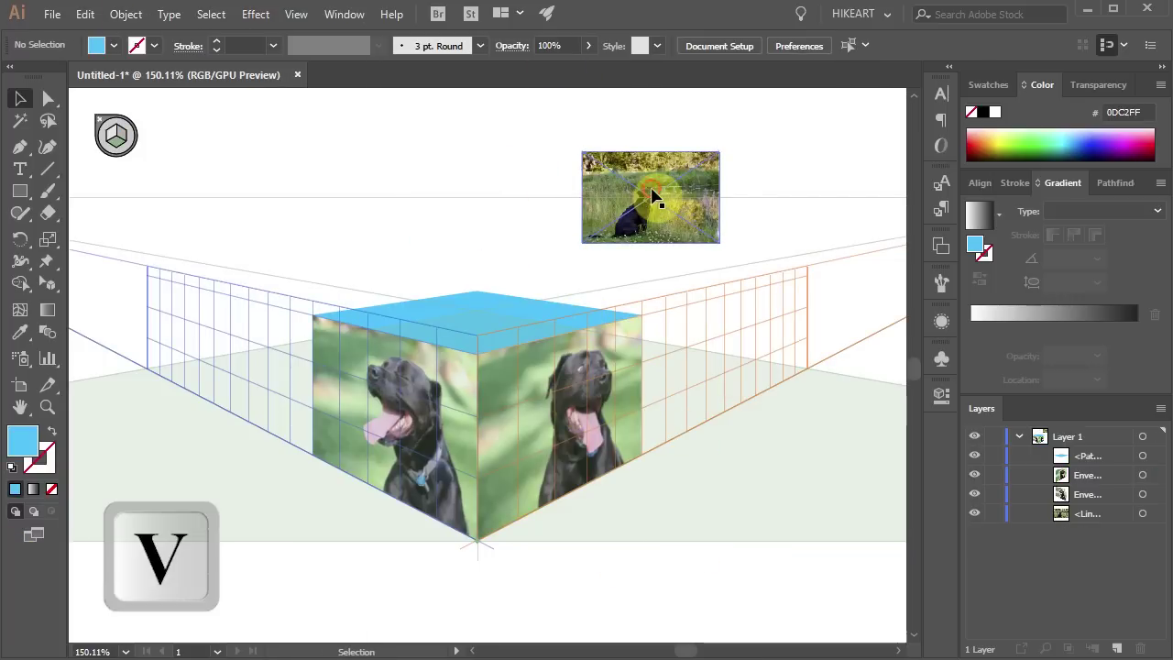
click(651, 196)
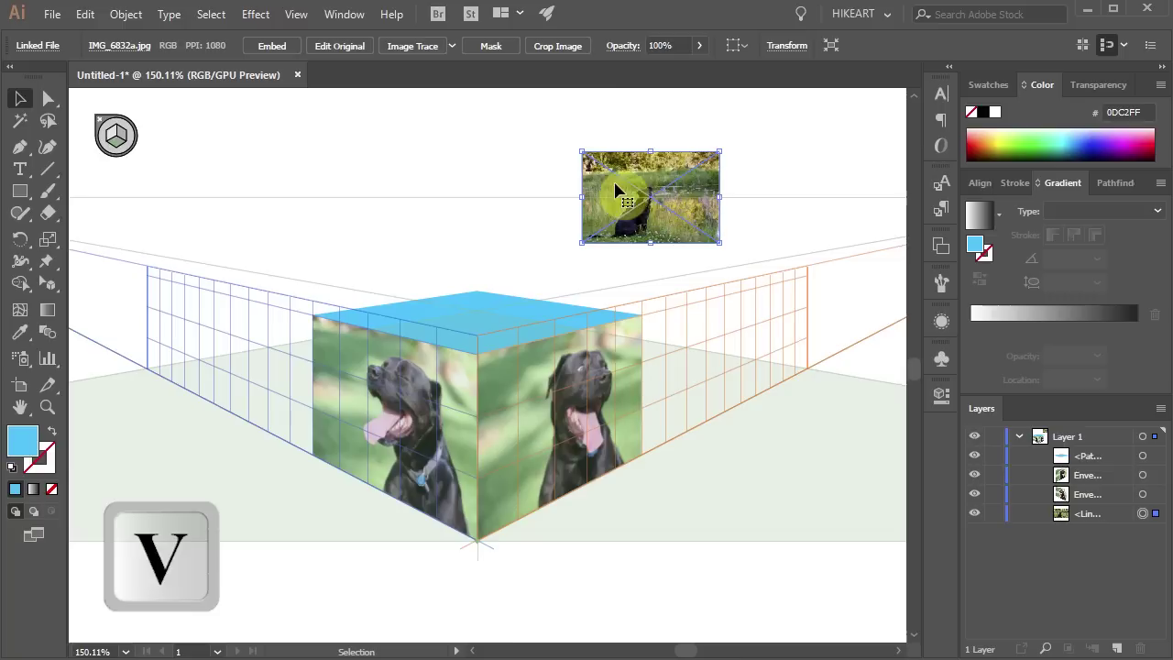
click(275, 46)
drag(627, 174, 481, 242)
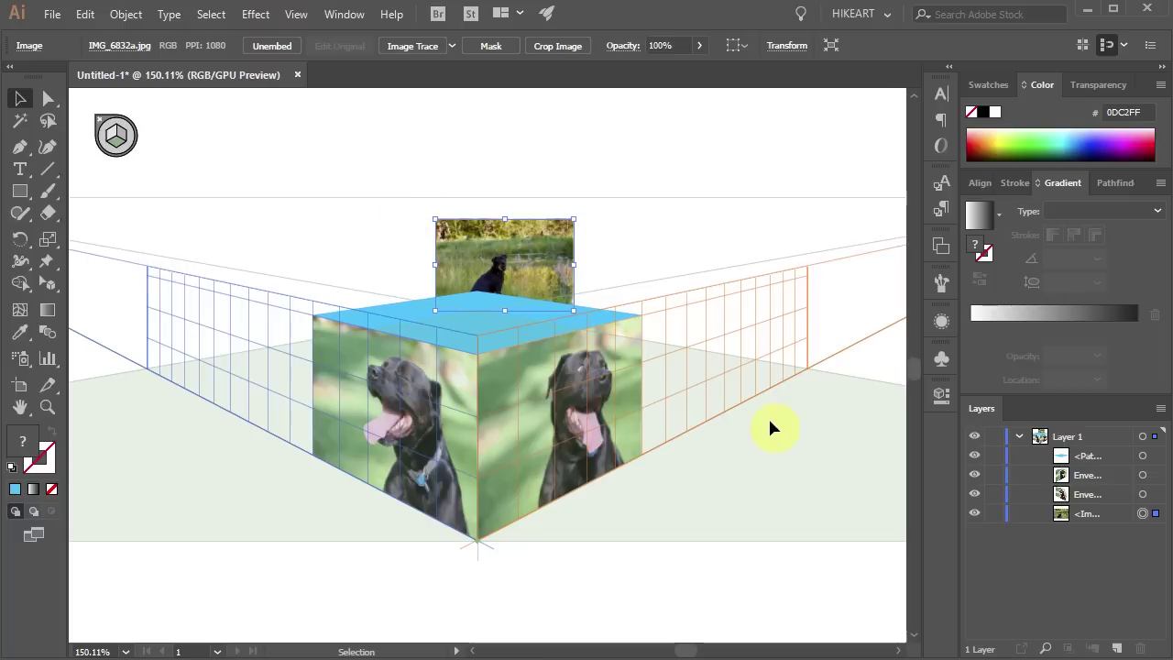
Envelope-distort the grassy photo onto the top face and hide the perspective grid with Ctrl+Shift+I.
shift+click(1142, 456)
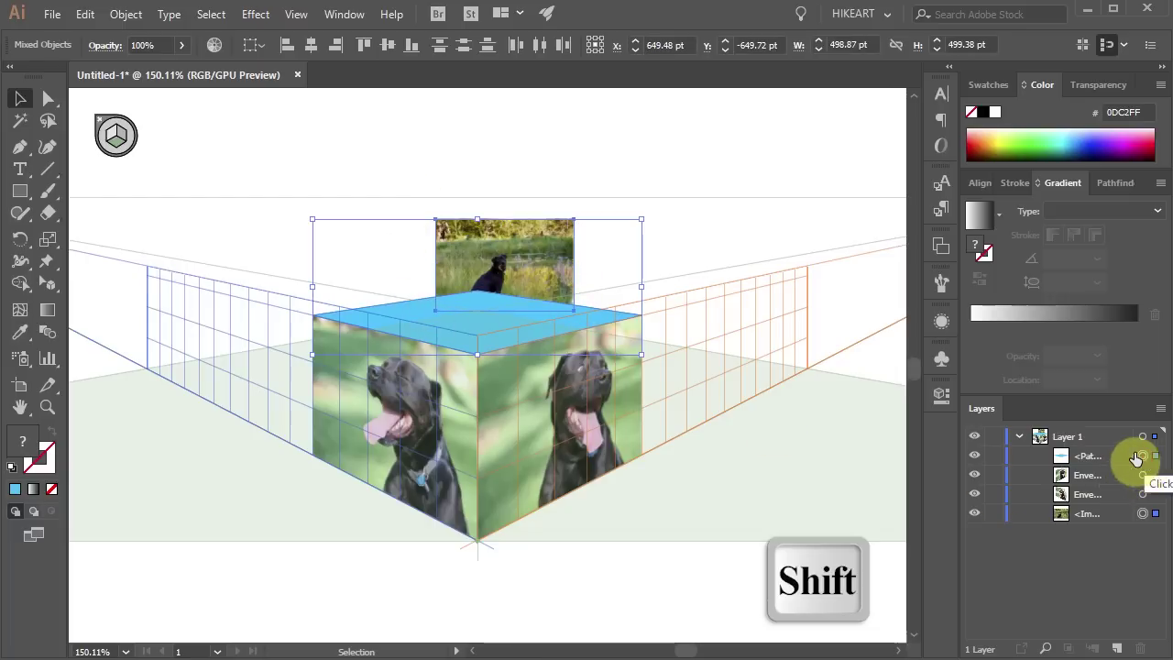
click(126, 15)
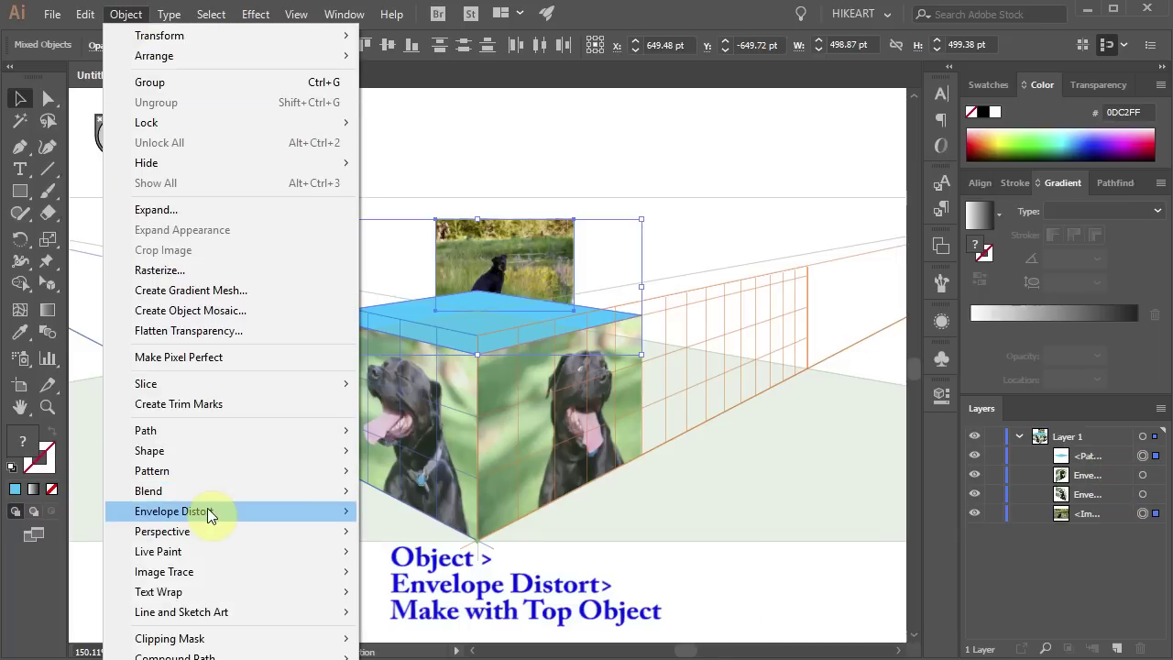
mouse_move(208, 511)
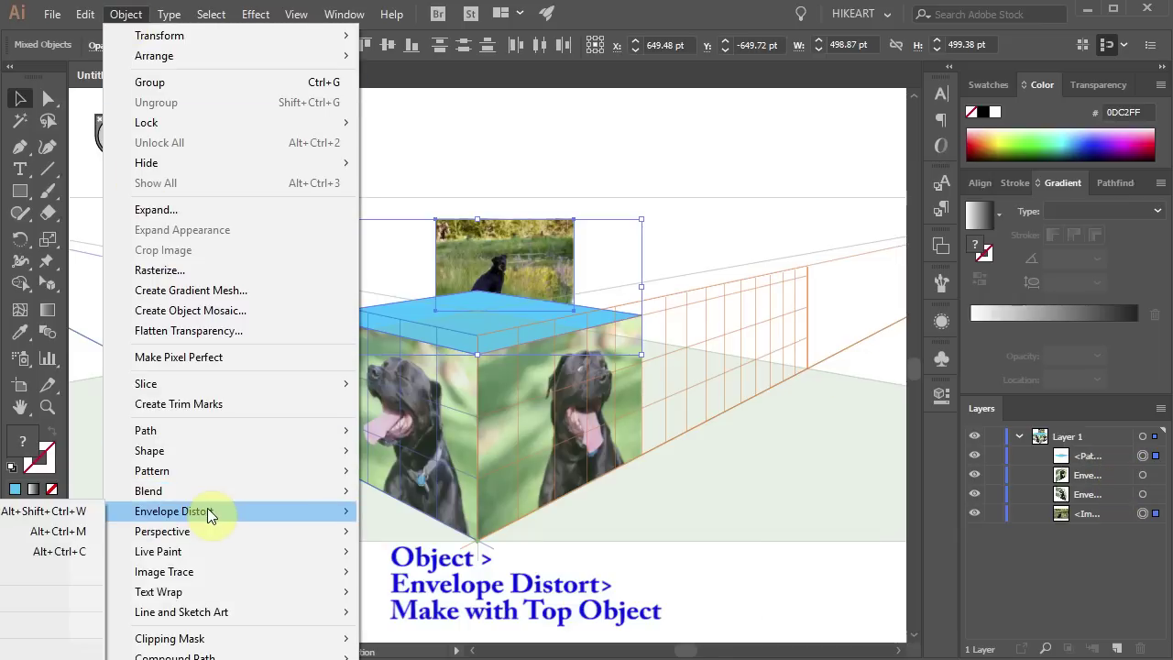
click(40, 555)
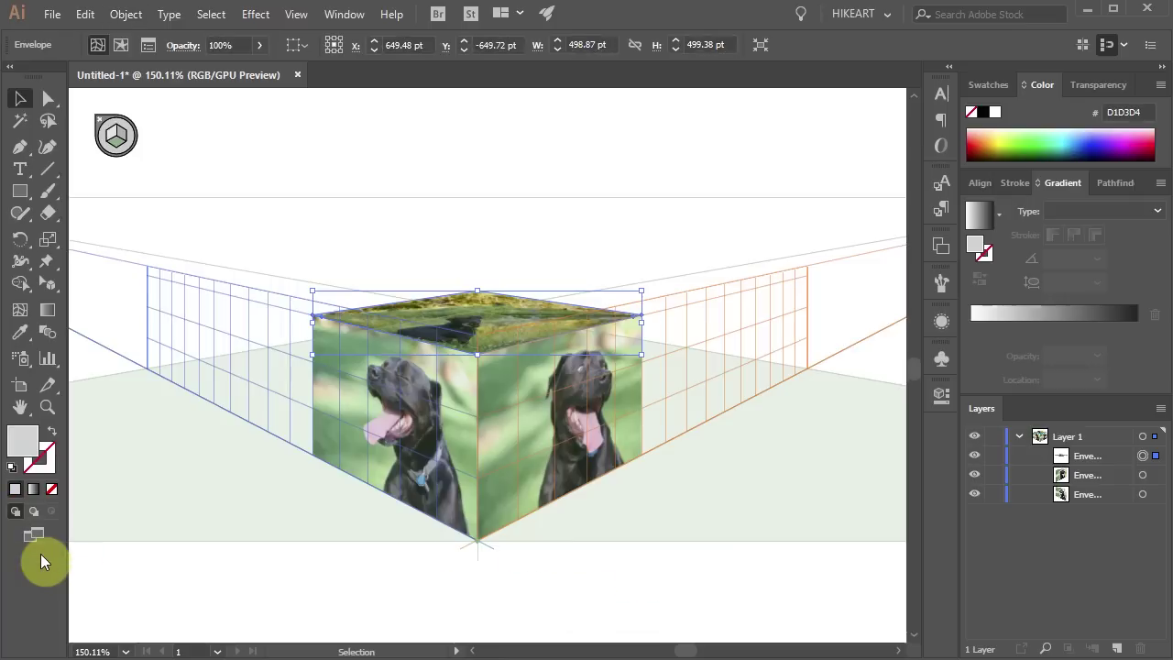
key(ctrl+shift+i)
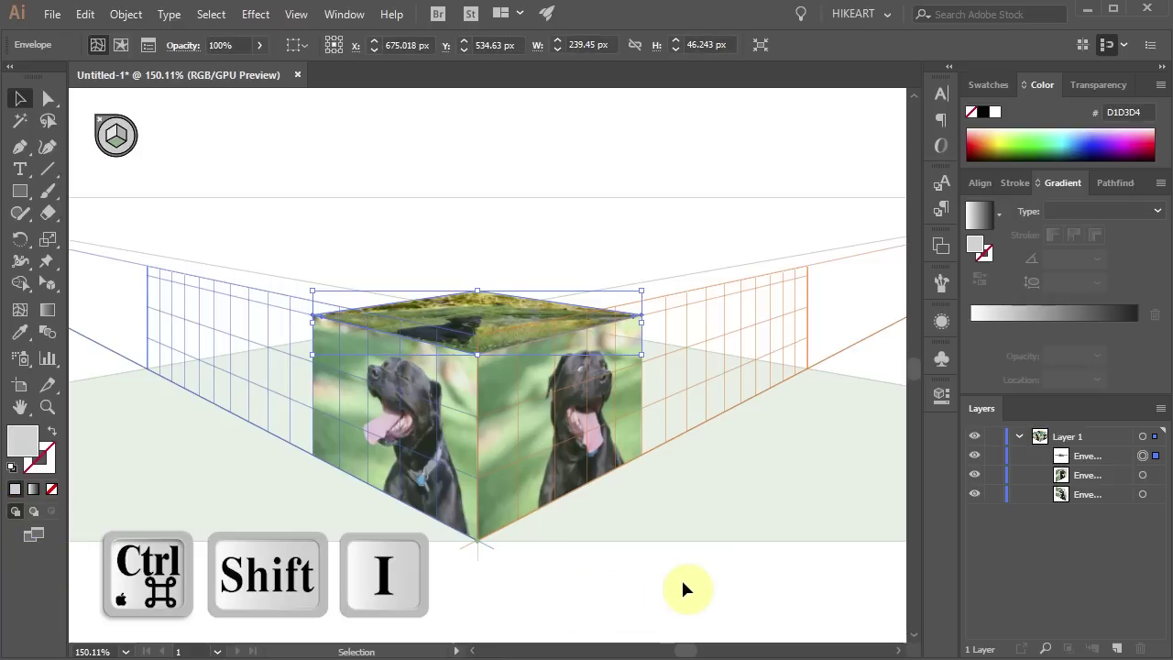
click(681, 578)
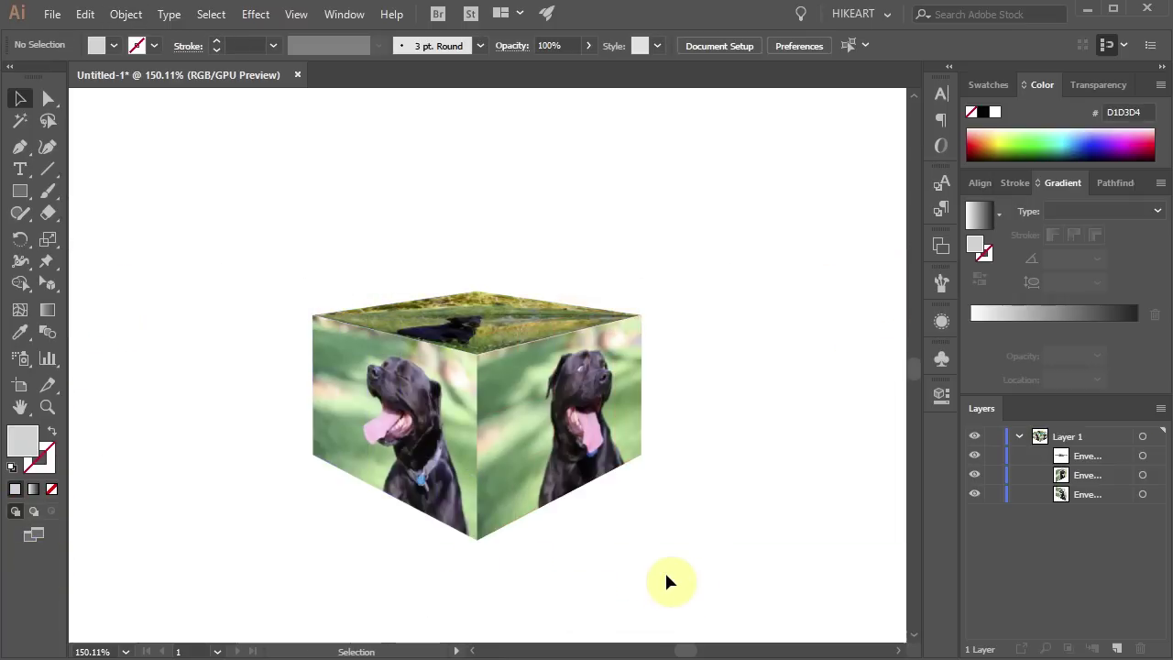